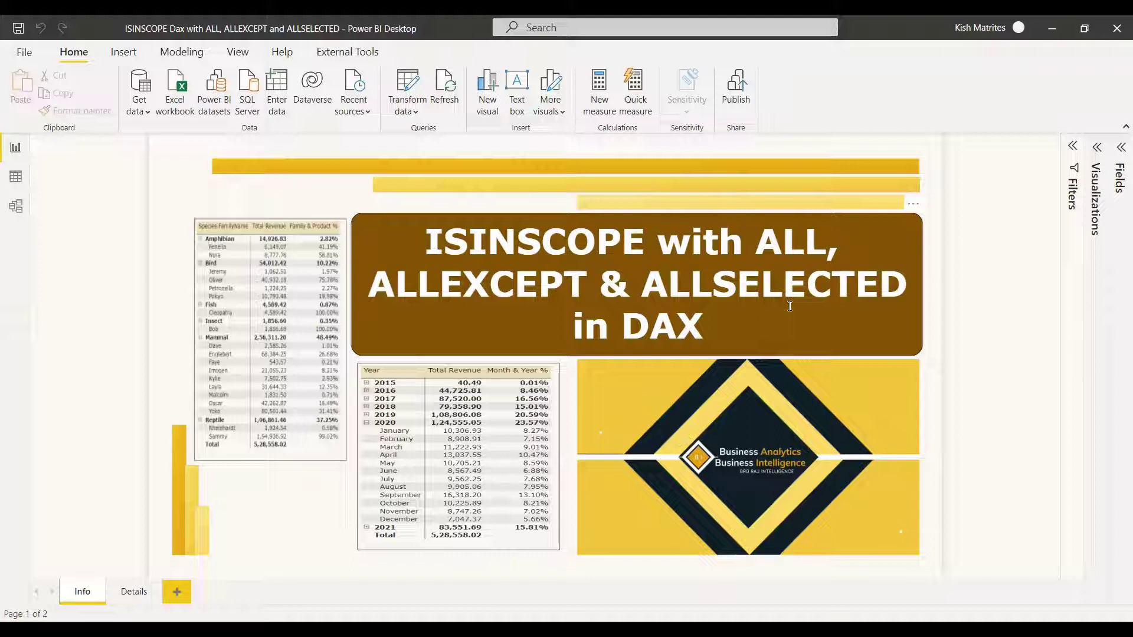
Step: View the Details page, then add a new report page with an empty matrix visual
{"action": "left_click", "coordinate": [135, 592]}
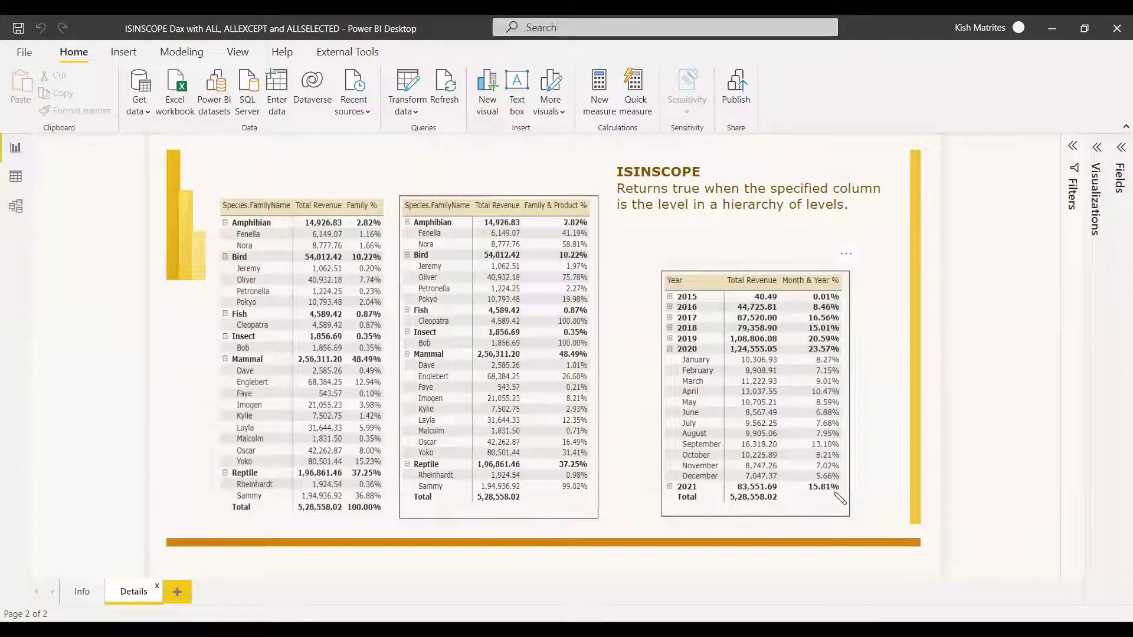
{"action": "left_click", "coordinate": [177, 592]}
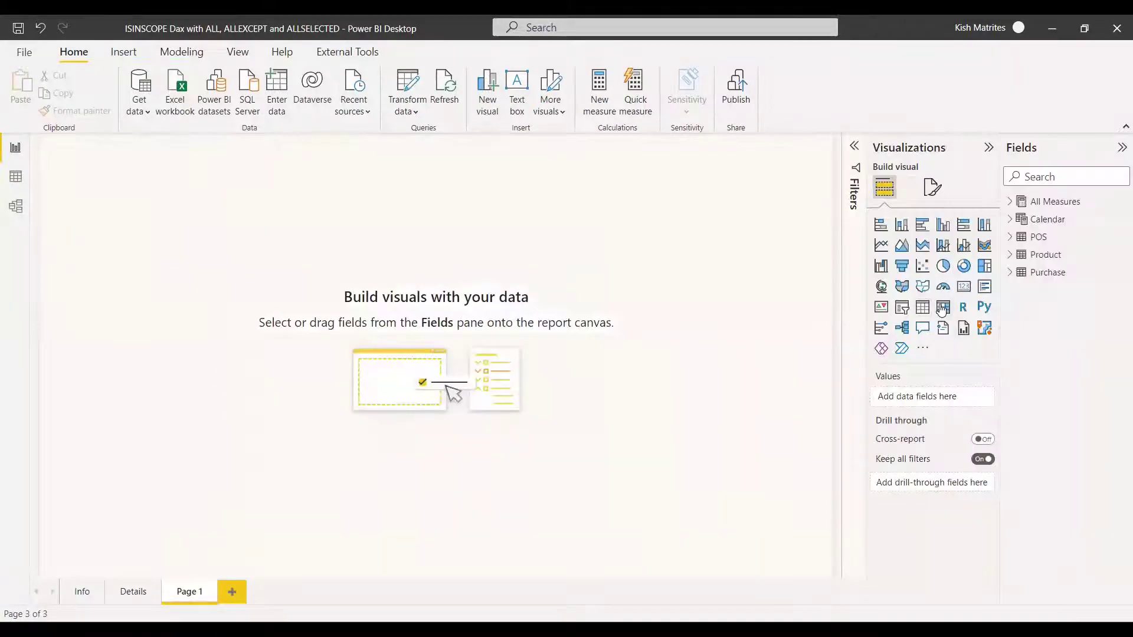
{"action": "left_click", "coordinate": [943, 307]}
{"action": "left_click_drag", "start_coordinate": [180, 269], "coordinate": [185, 302]}
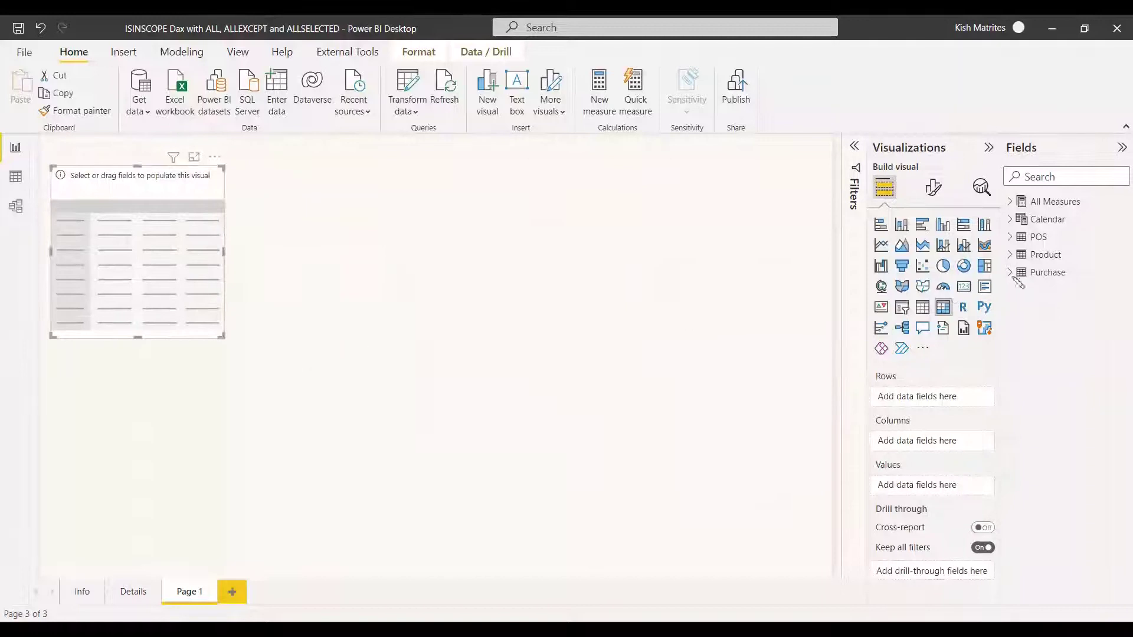
Step: Add the Calendar Date hierarchy to the matrix rows, keeping only the Year and Month levels
{"action": "left_click", "coordinate": [1033, 219]}
{"action": "left_click", "coordinate": [1033, 237]}
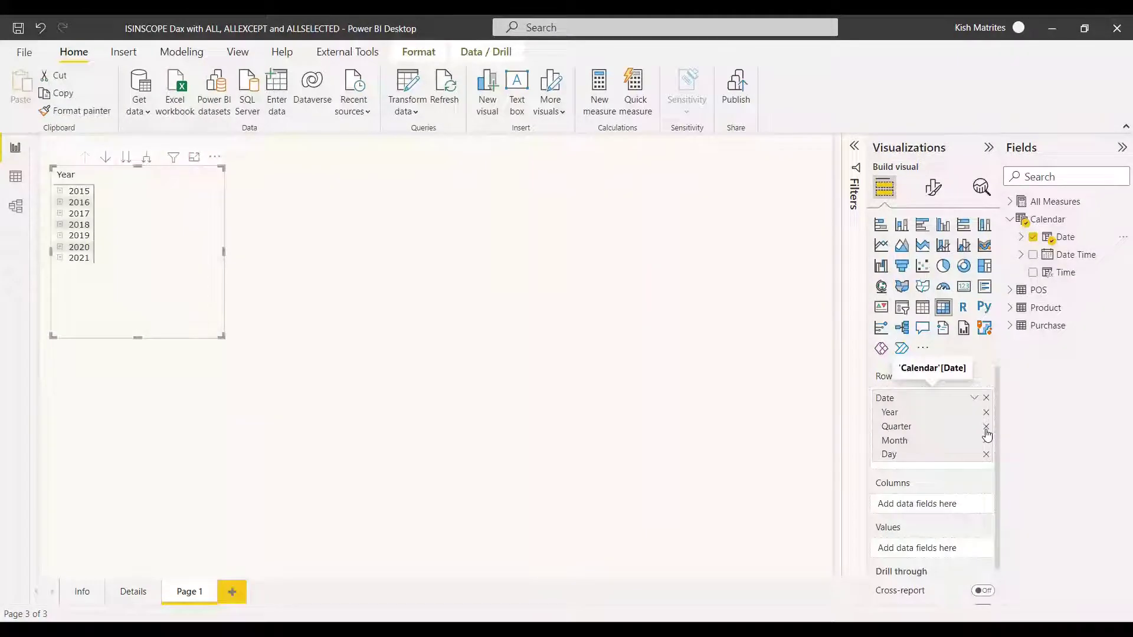
{"action": "left_click", "coordinate": [985, 441]}
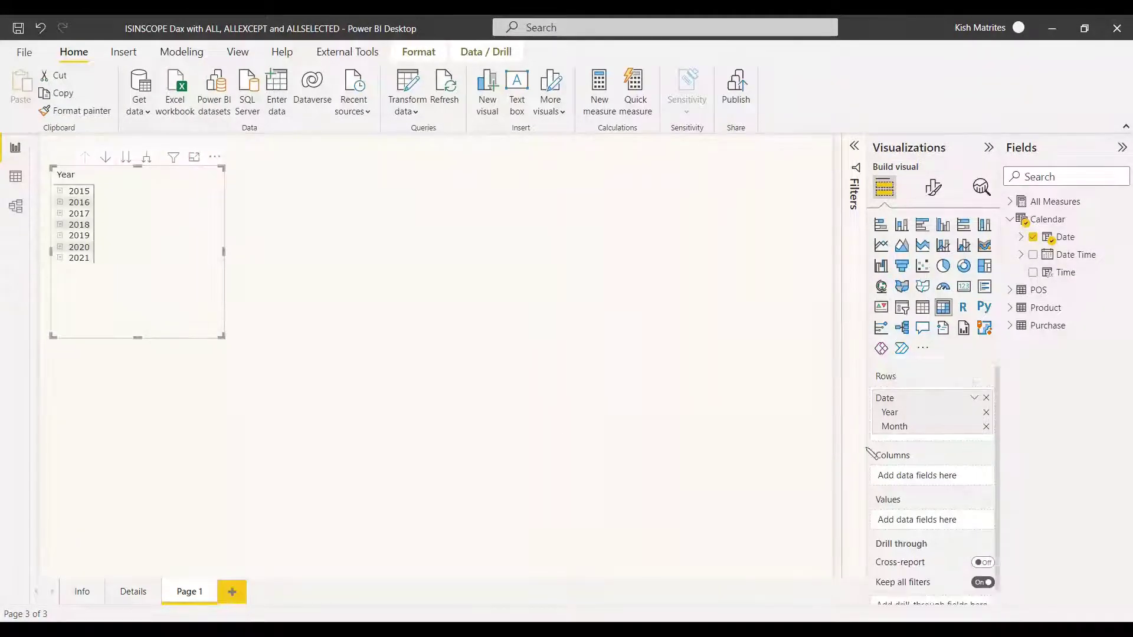
Step: Show the Total Revenue measure from the All Measures table as the matrix values
{"action": "left_click", "coordinate": [1009, 202]}
{"action": "left_click", "coordinate": [1083, 219]}
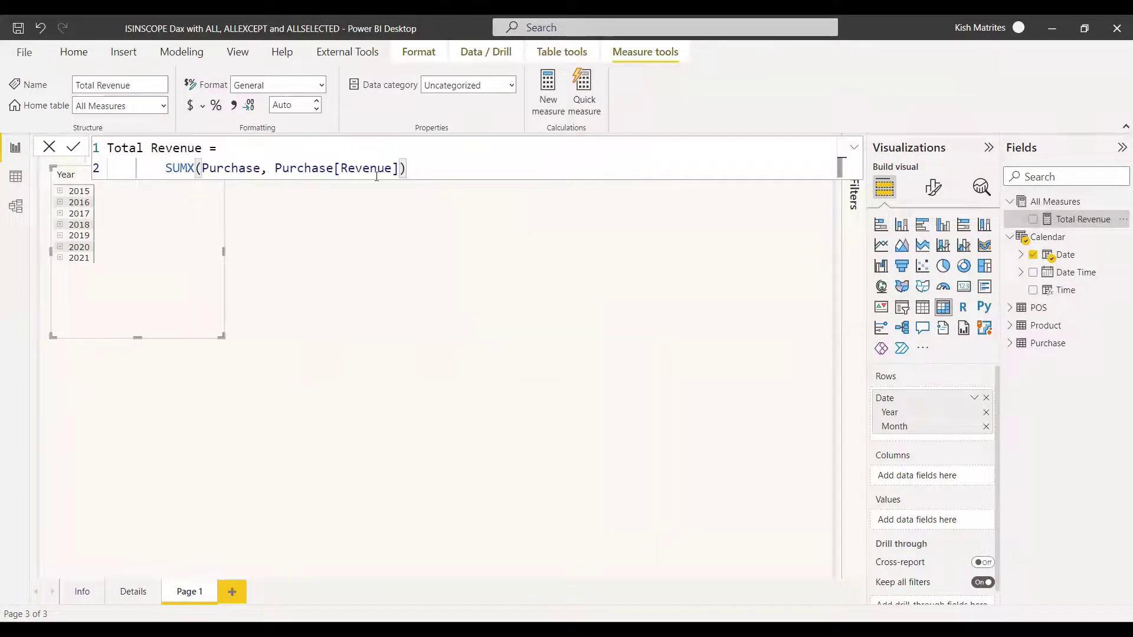
{"action": "left_click", "coordinate": [1034, 219]}
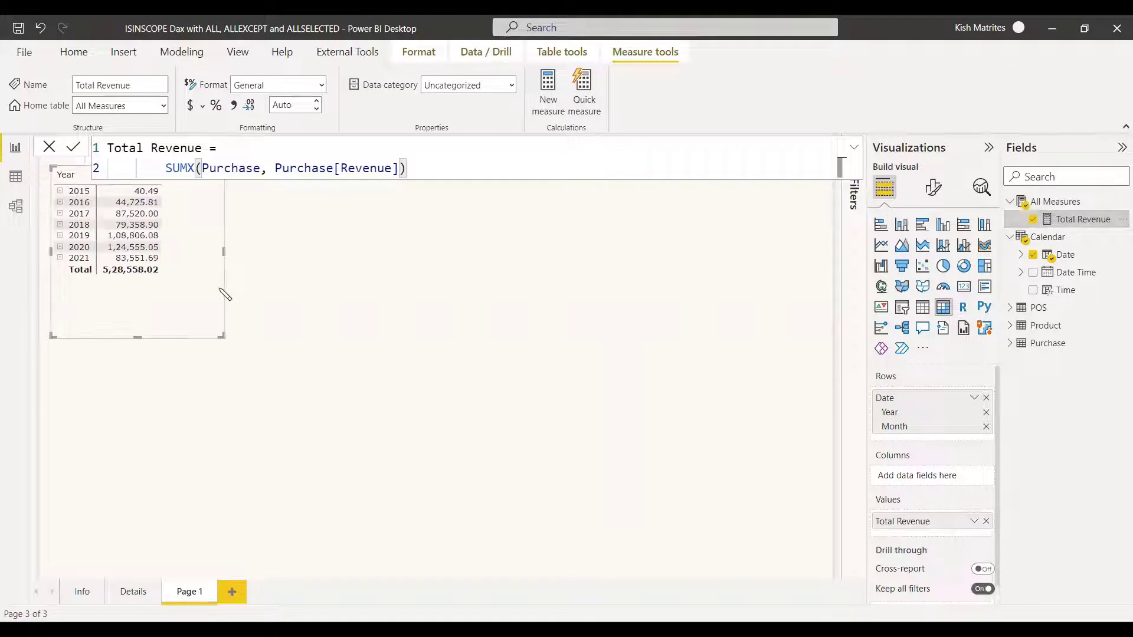
Step: Enlarge the matrix and expand 2020 and 2021 to their months
{"action": "left_click_drag", "start_coordinate": [222, 335], "coordinate": [248, 380]}
{"action": "left_click", "coordinate": [60, 258]}
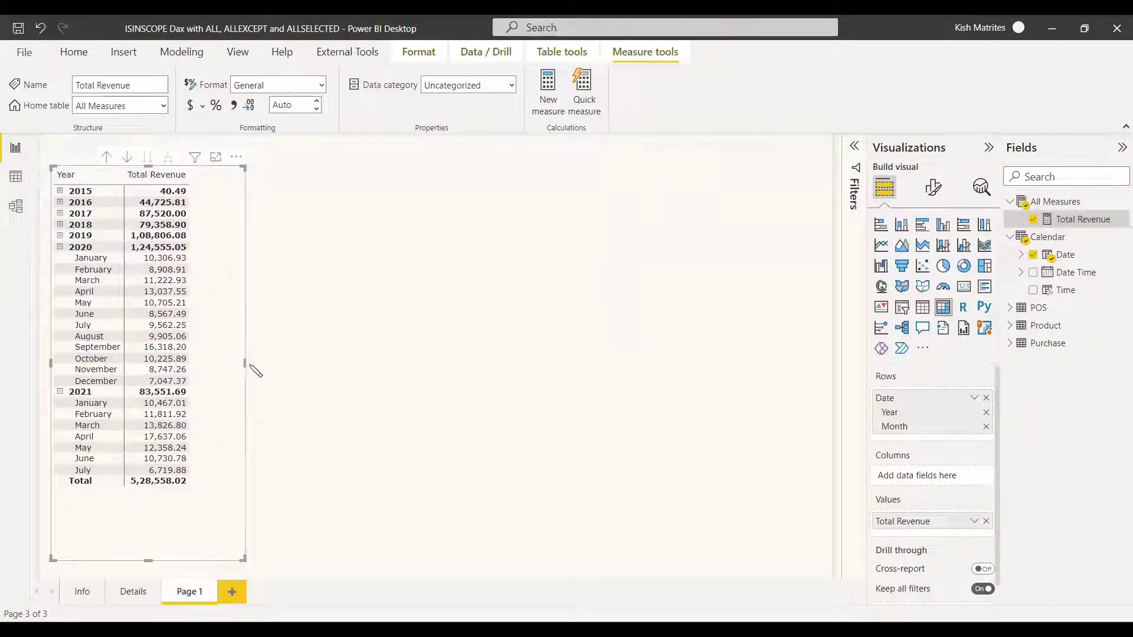
{"action": "left_click_drag", "start_coordinate": [246, 362], "coordinate": [322, 375]}
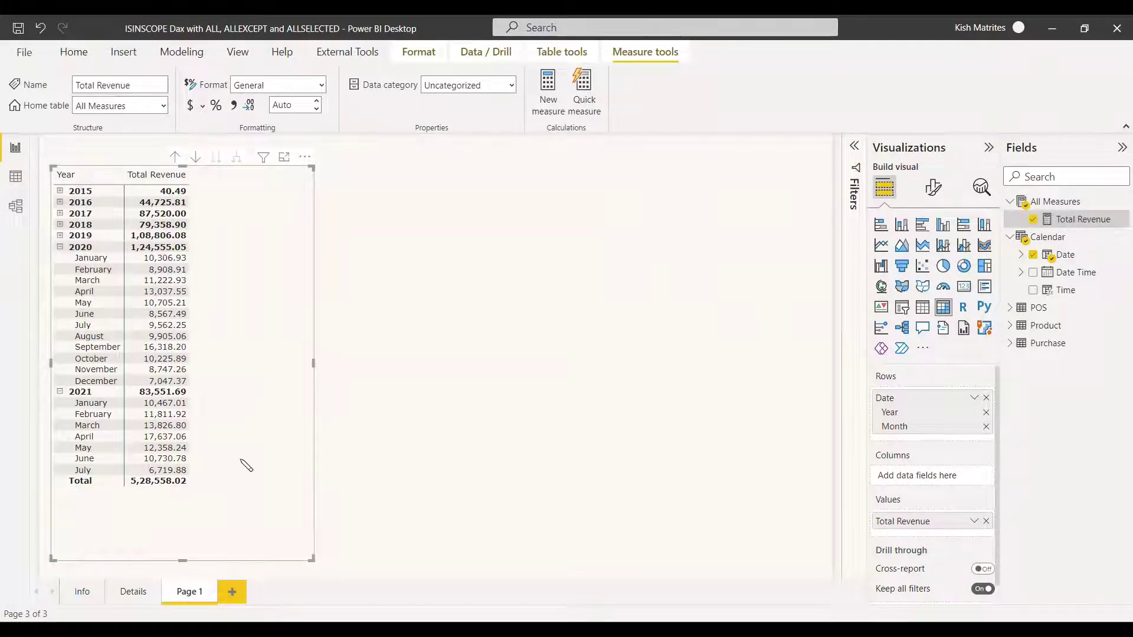
Step: Check the Total Revenue formula and start a new measure named Revenue % in the All Measures table
{"action": "left_click", "coordinate": [1072, 223]}
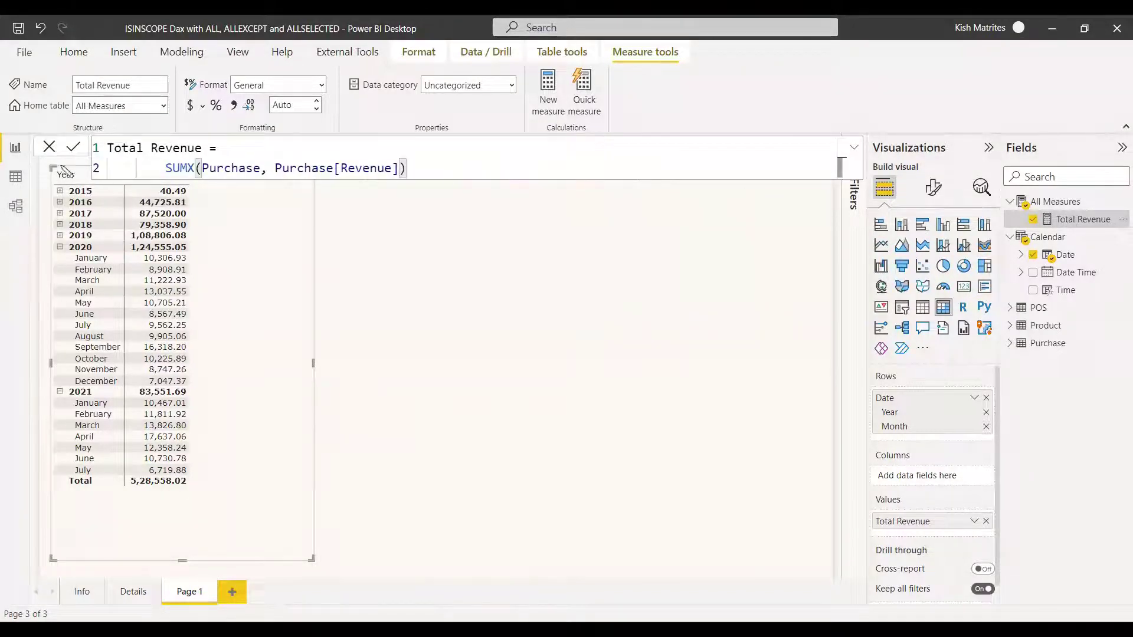
{"action": "left_click", "coordinate": [49, 148]}
{"action": "right_click", "coordinate": [1056, 201]}
{"action": "left_click", "coordinate": [616, 276]}
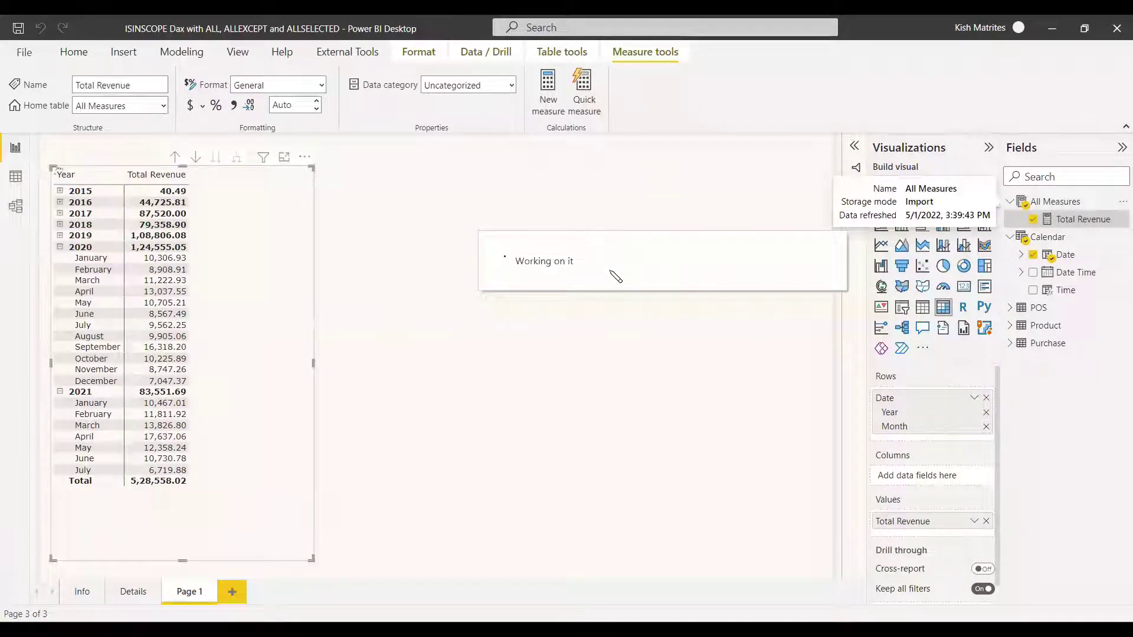
{"action": "type", "text": "Revenue % ="}
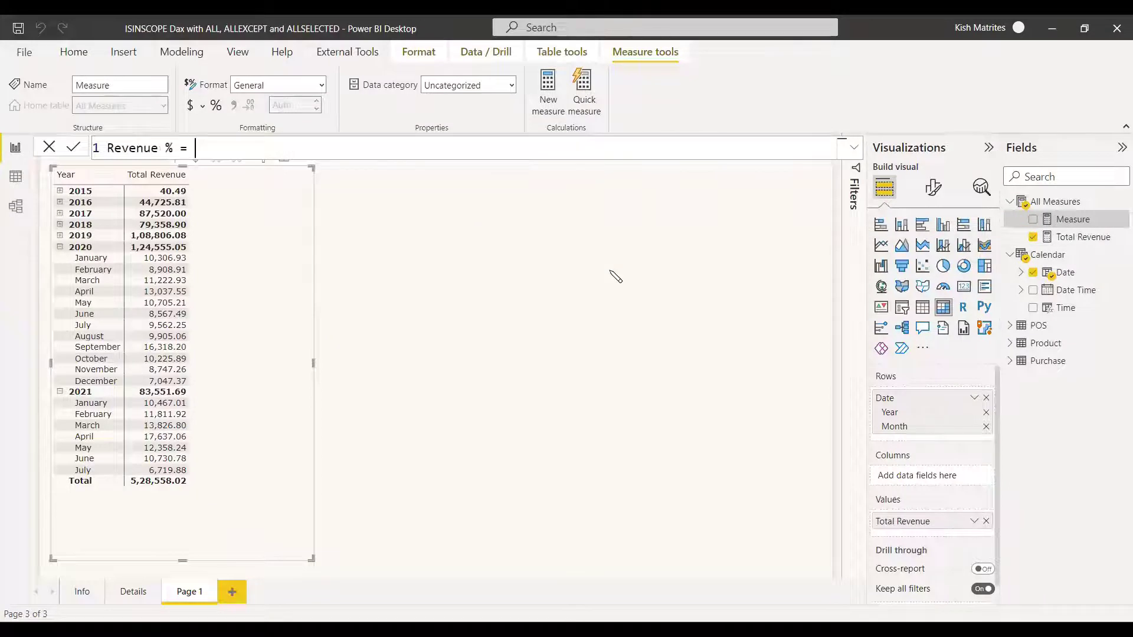
Step: Begin the Revenue % formula with DIVIDE on a new line, using [Total Revenue] as the numerator
{"action": "key", "text": "shift+Return"}
{"action": "type", "text": "DIV"}
{"action": "key", "text": "Tab"}
{"action": "key", "text": "BackSpace"}
{"action": "key", "text": "BackSpace"}
{"action": "key", "text": "BackSpace"}
{"action": "key", "text": "BackSpace"}
{"action": "key", "text": "BackSpace"}
{"action": "key", "text": "BackSpace"}
{"action": "key", "text": "BackSpace"}
{"action": "type", "text": "DIVIDE([Tota"}
{"action": "key", "text": "Tab"}
{"action": "type", "text": ","}
{"action": "key", "text": "shift+Return"}
Step: Enter CALCULATE([Total Revenue], ALL('Calendar')) as the denominator of the Revenue % formula
{"action": "key", "text": "Tab"}
{"action": "type", "text": "C"}
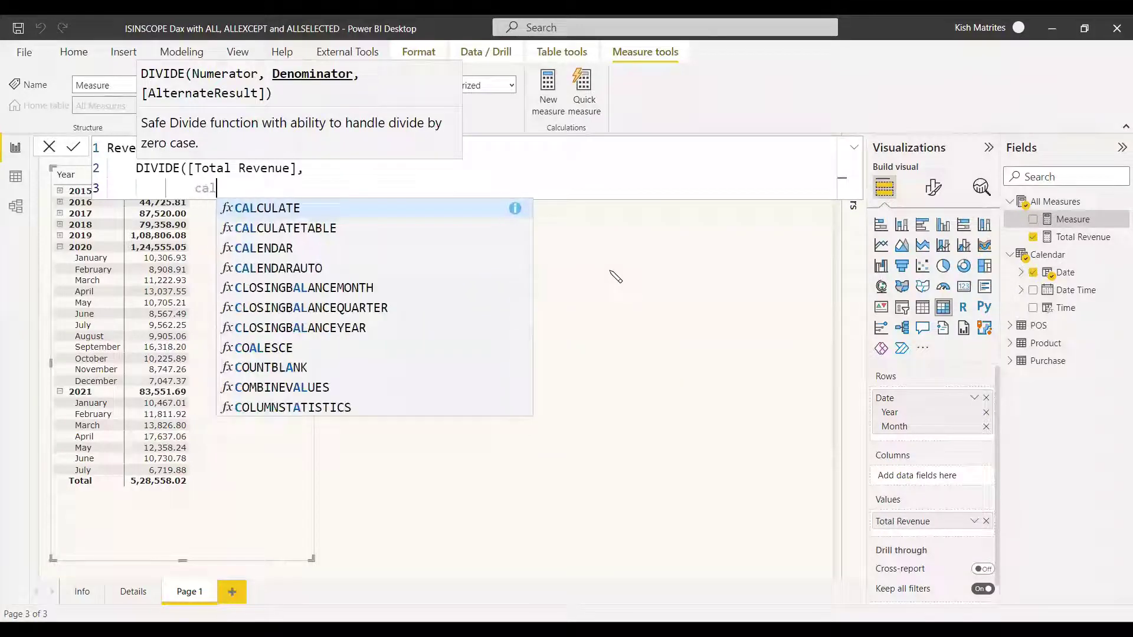
{"action": "key", "text": "Tab"}
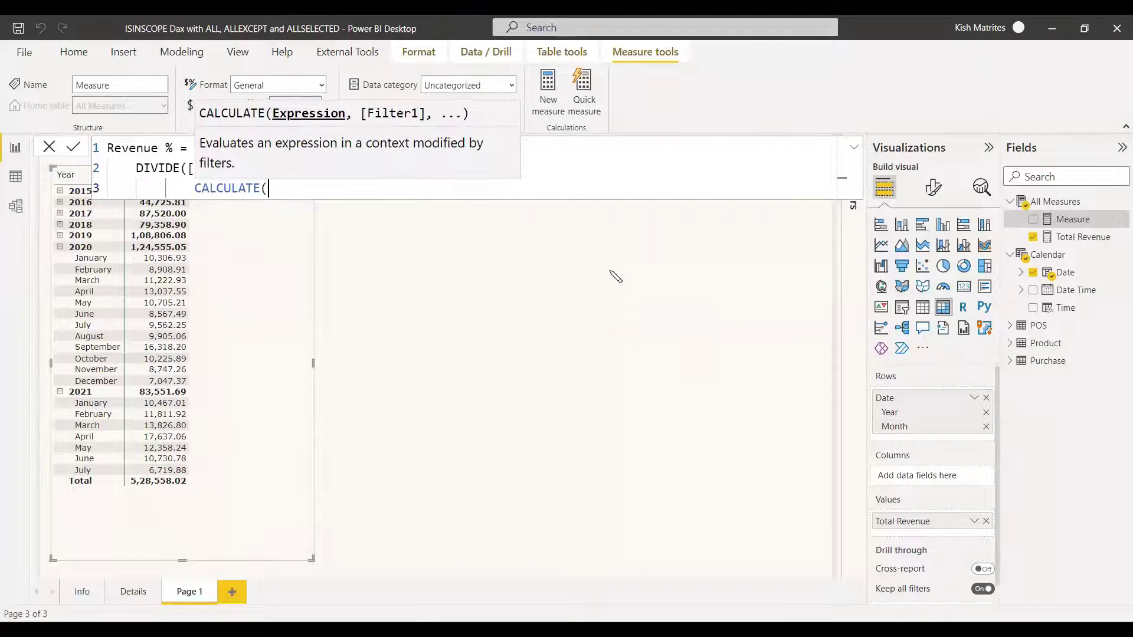
{"action": "type", "text": "otal"}
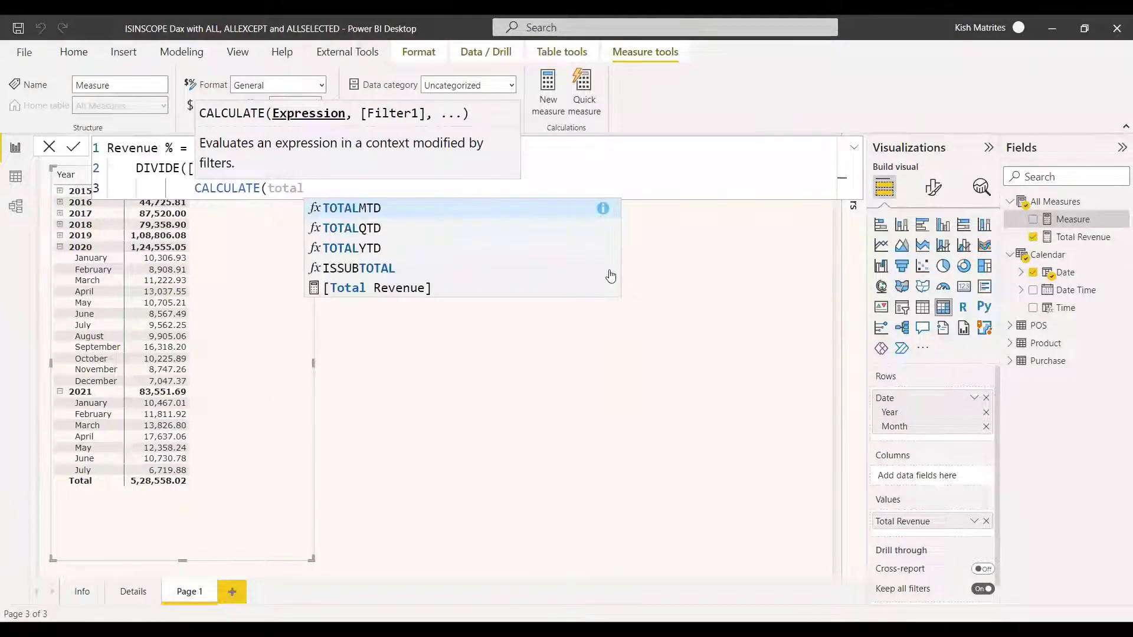
{"action": "key", "text": "Tab"}
{"action": "type", "text": ", ALL"}
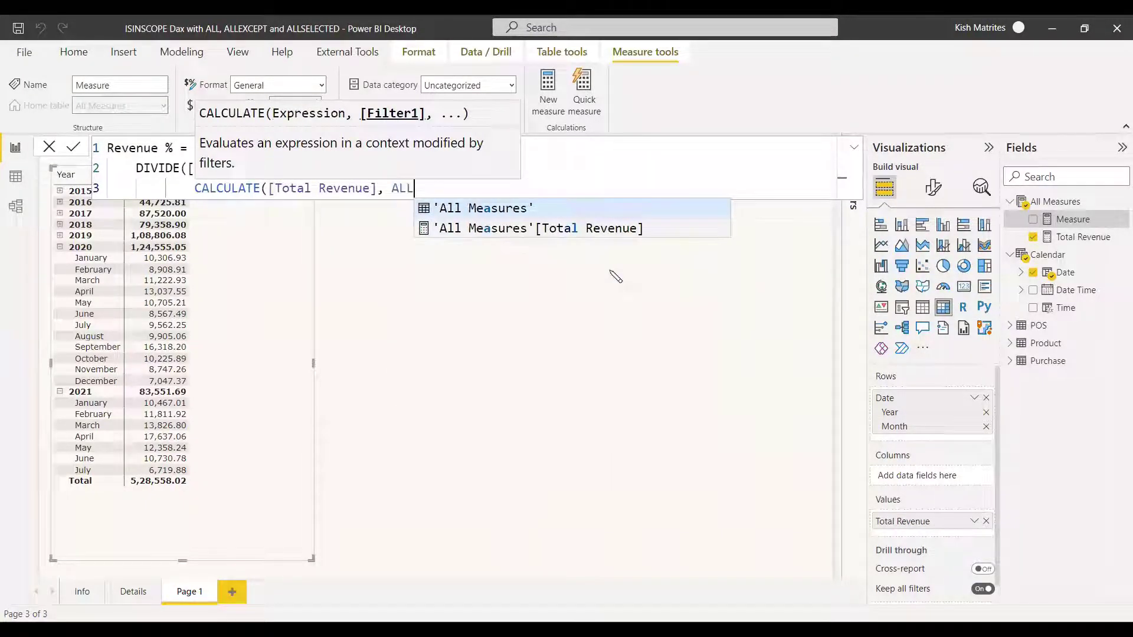
{"action": "type", "text": "(ca"}
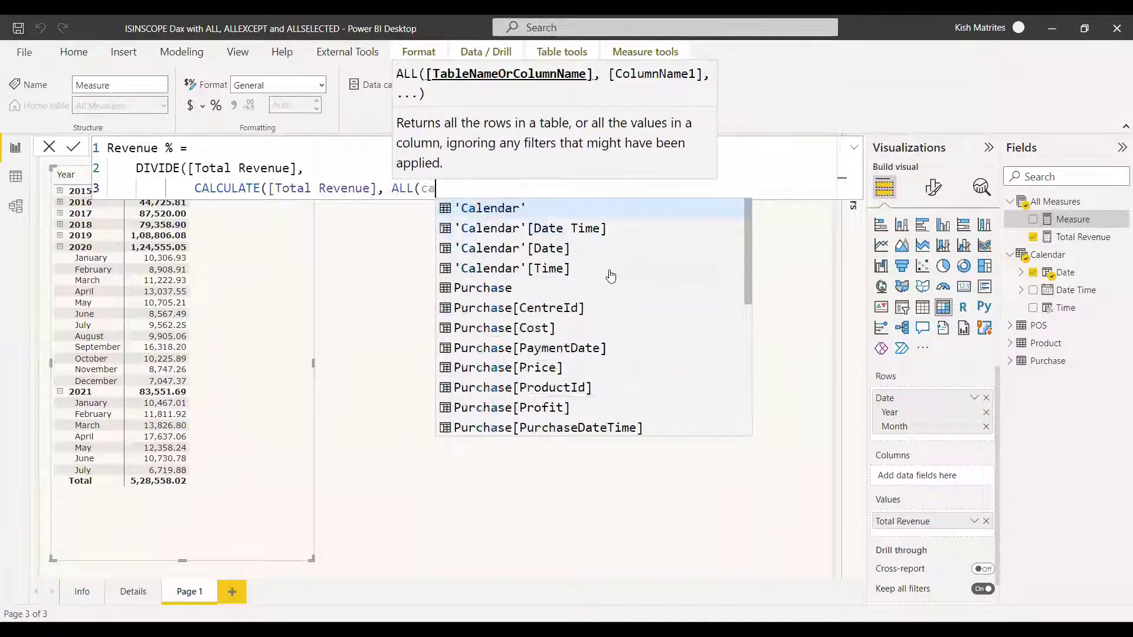
{"action": "key", "text": "Tab"}
{"action": "type", "text": ")))"}
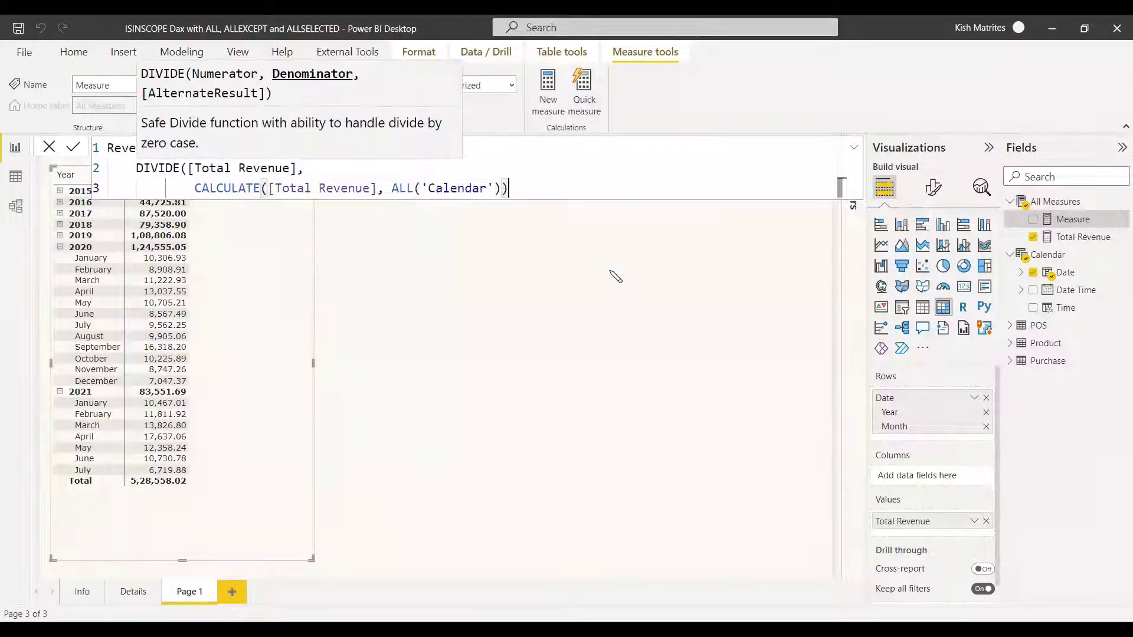
{"action": "key", "text": "BackSpace"}
{"action": "key", "text": "BackSpace"}
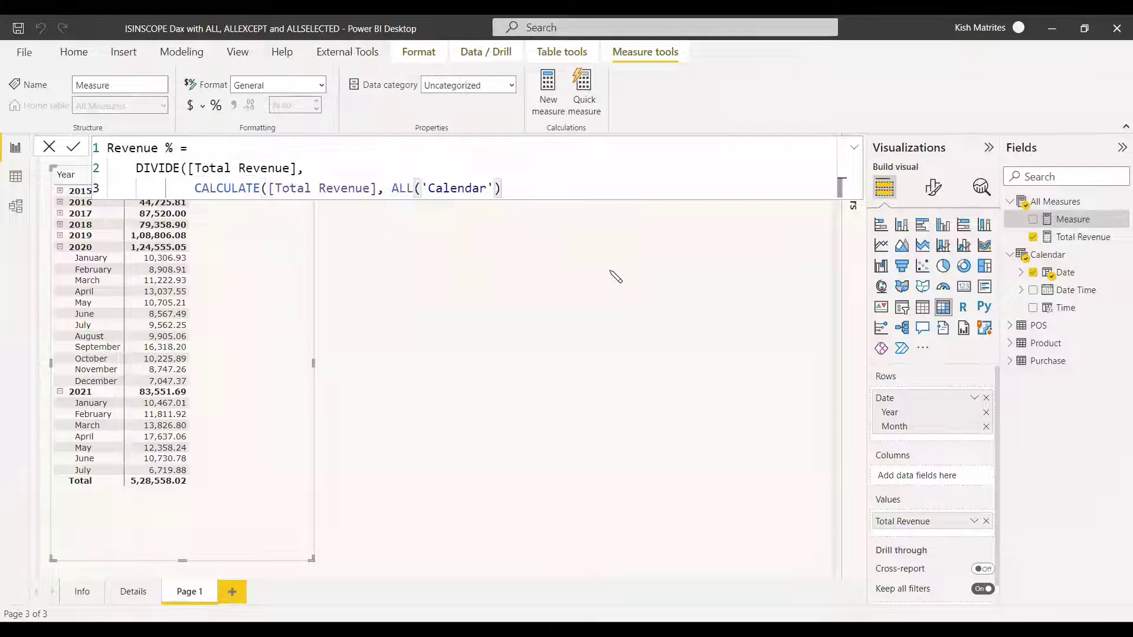
Step: Finish the Revenue % measure with an alternate result of 0 and show it in the matrix as a percentage
{"action": "type", "text": "),0"}
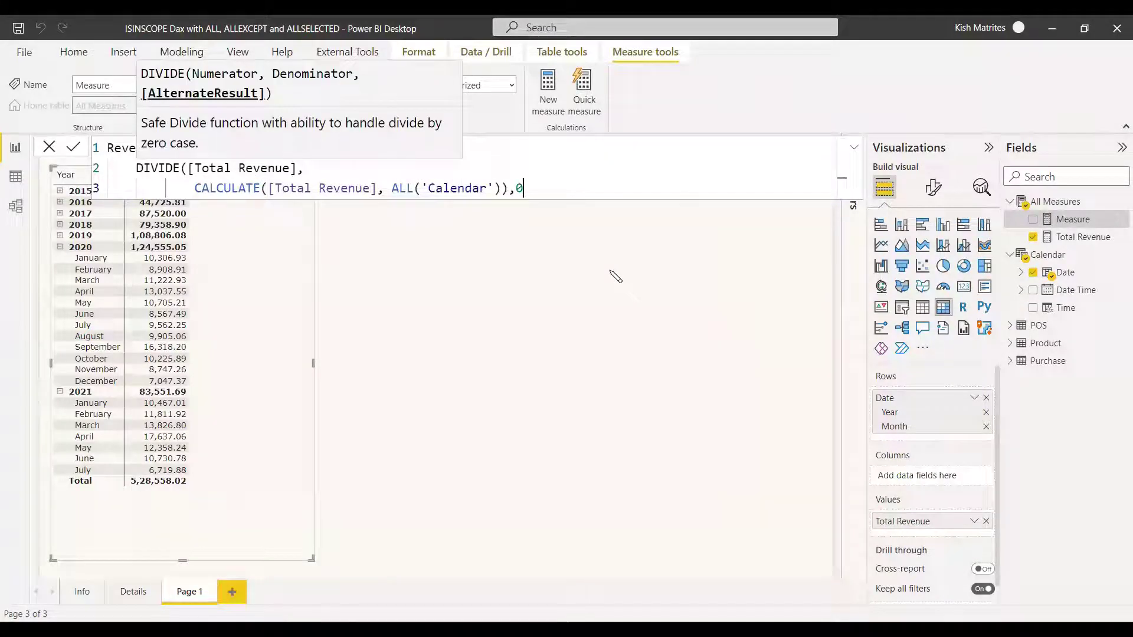
{"action": "type", "text": ")"}
{"action": "key", "text": "Return"}
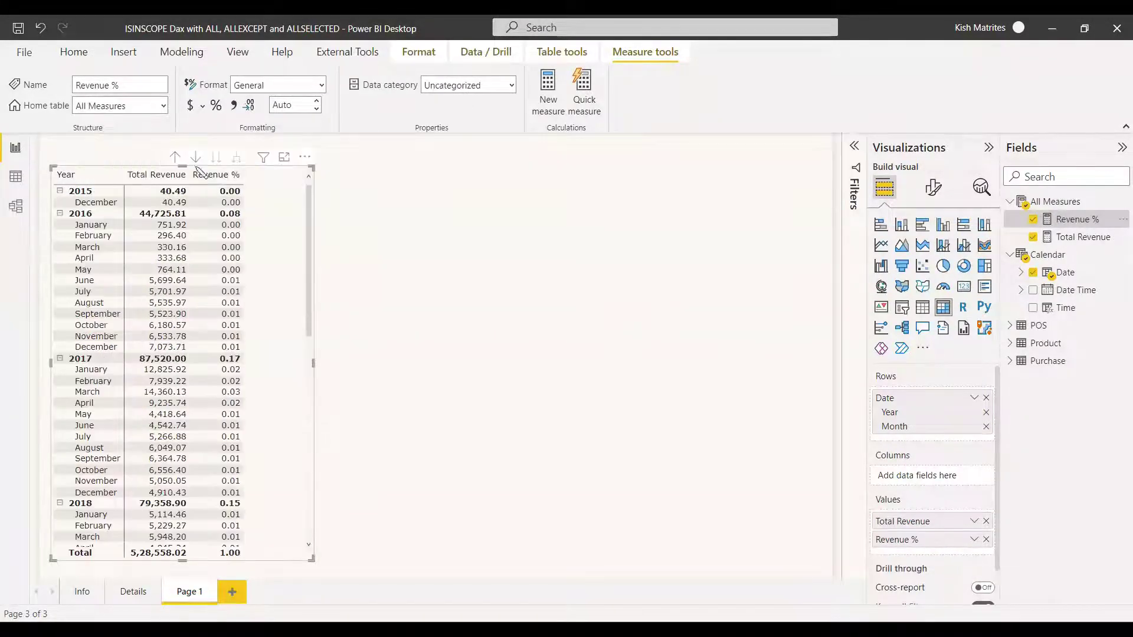
{"action": "left_click", "coordinate": [217, 111]}
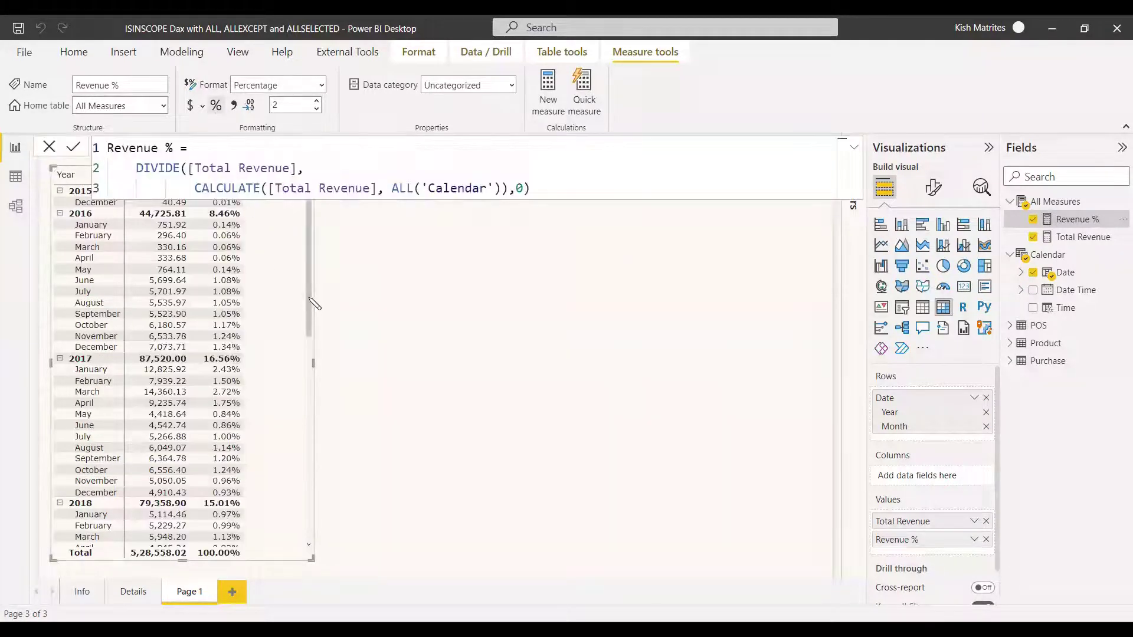
Step: Collapse the years 2017 to 2020 in the matrix and narrow the visual to fit its columns
{"action": "left_click", "coordinate": [60, 358]}
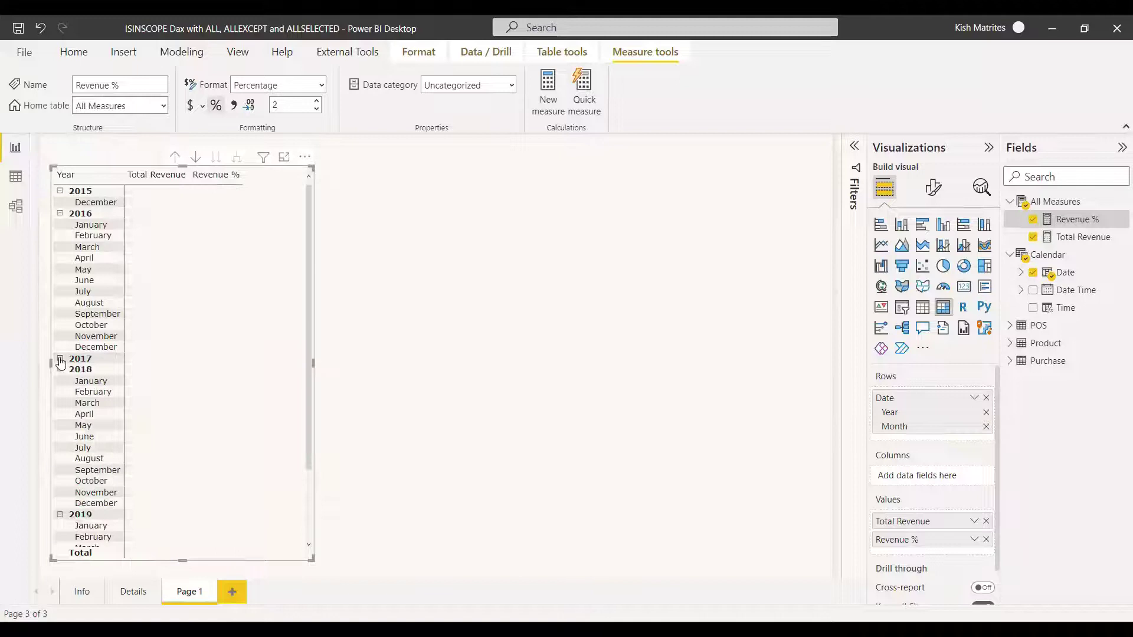
{"action": "left_click", "coordinate": [59, 369]}
{"action": "left_click", "coordinate": [60, 381]}
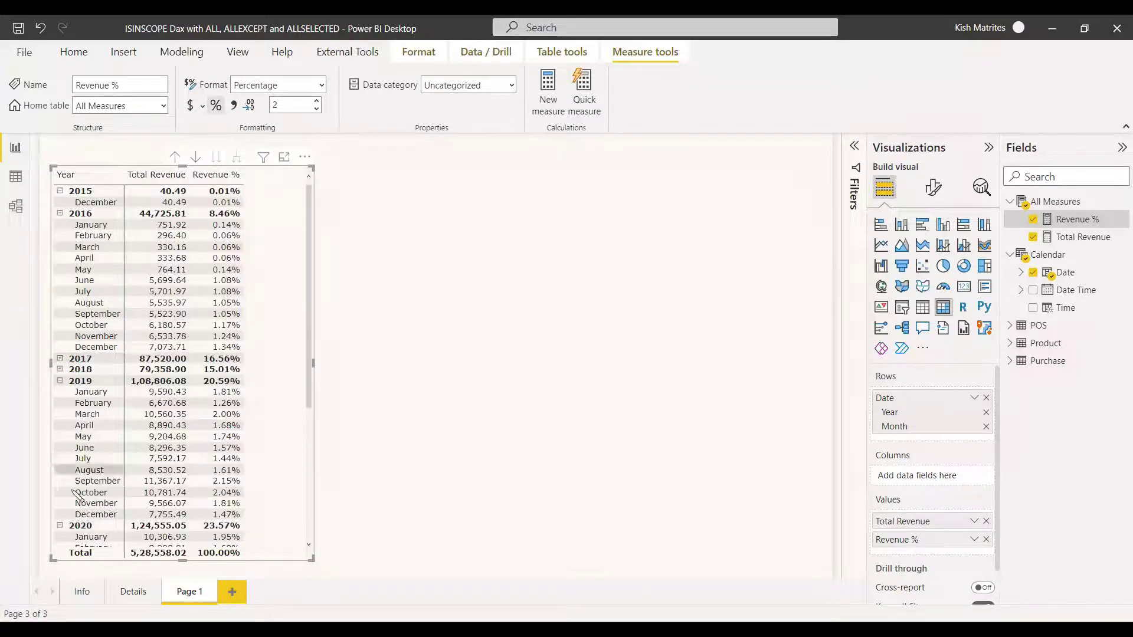
{"action": "left_click", "coordinate": [60, 525]}
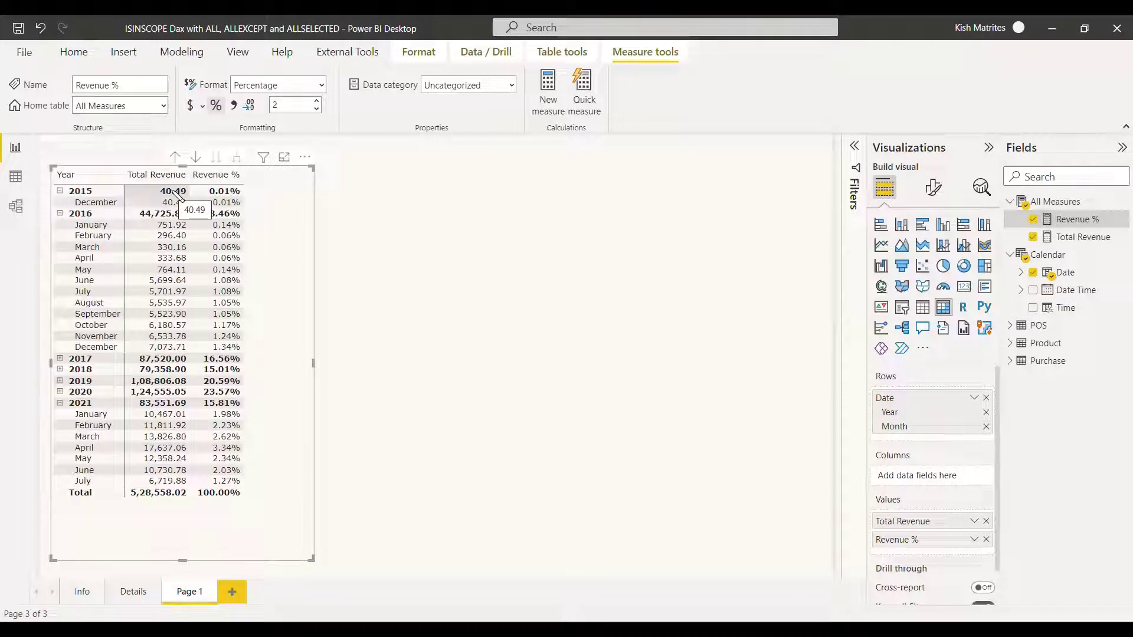
{"action": "left_click_drag", "start_coordinate": [314, 363], "coordinate": [267, 361]}
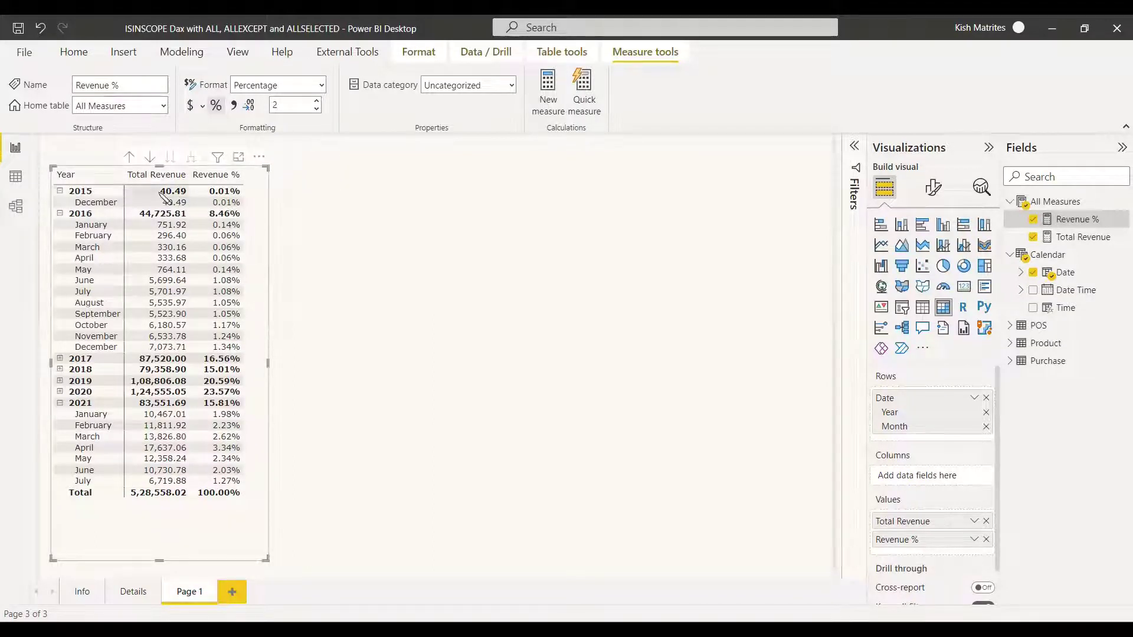
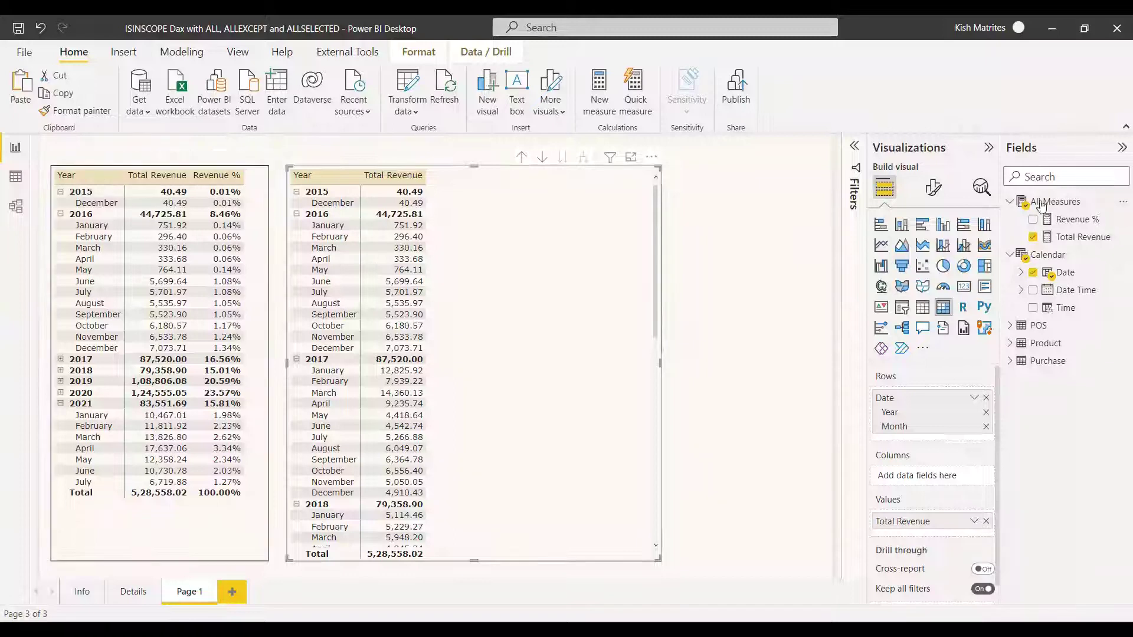
Step: Create a measure named Year Scope in the All Measures table, starting it with CALCULATE on [Total Revenue]
{"action": "right_click", "coordinate": [1041, 204]}
{"action": "left_click", "coordinate": [967, 219]}
{"action": "type", "text": "Year"}
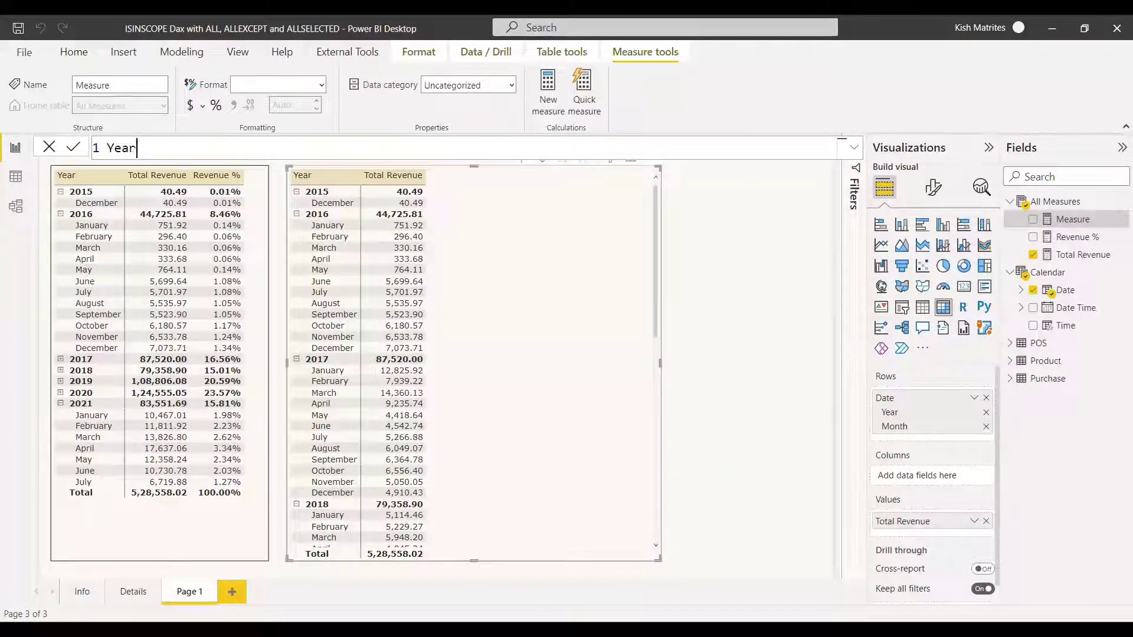
{"action": "type", "text": " Scope = CALCULATE(tota"}
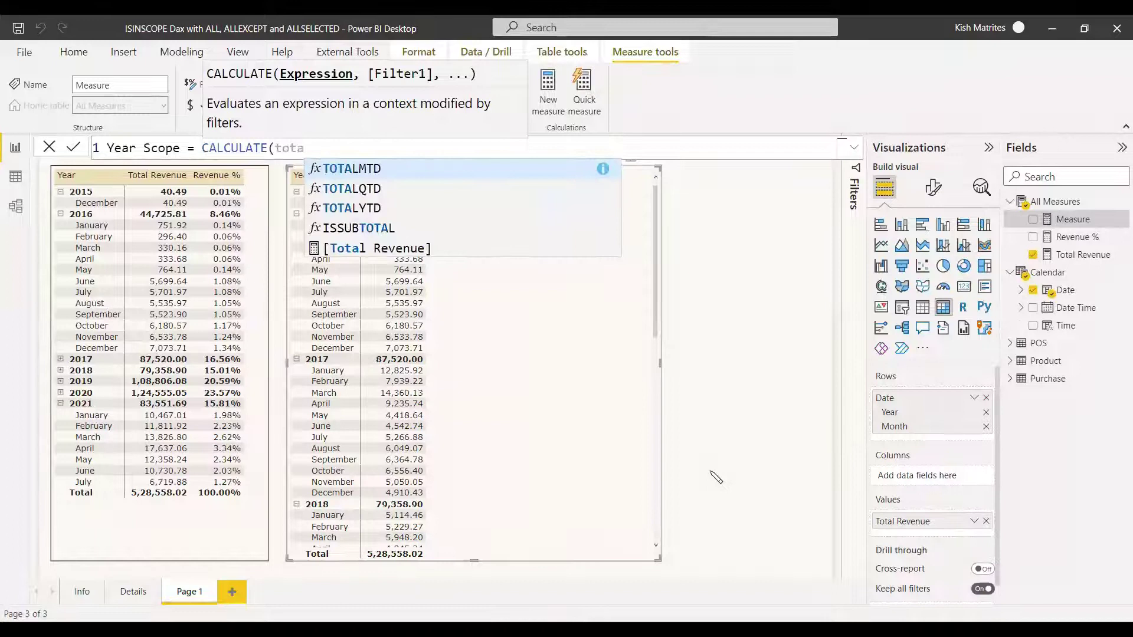
{"action": "key", "text": "Down"}
{"action": "key", "text": "Down"}
{"action": "key", "text": "Down"}
{"action": "key", "text": "Down"}
{"action": "key", "text": "Tab"}
Step: Filter the Year Scope calculation with ALLSELECTED on the 'Calendar'[Date] column and commit the measure
{"action": "type", "text": ", ALLSE"}
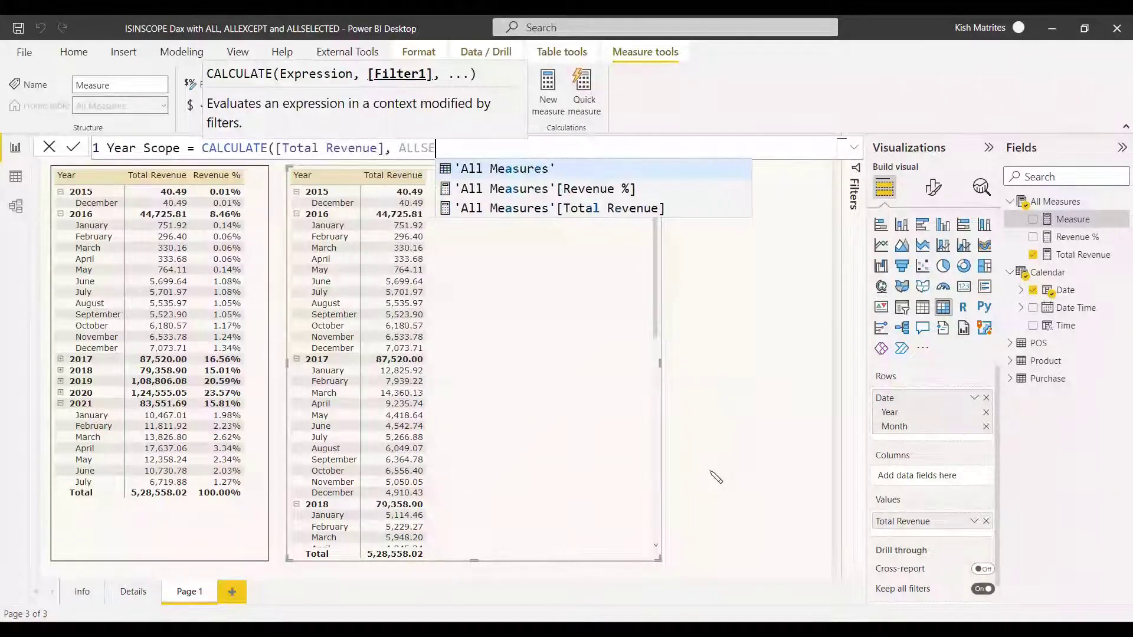
{"action": "type", "text": "LECTED(year"}
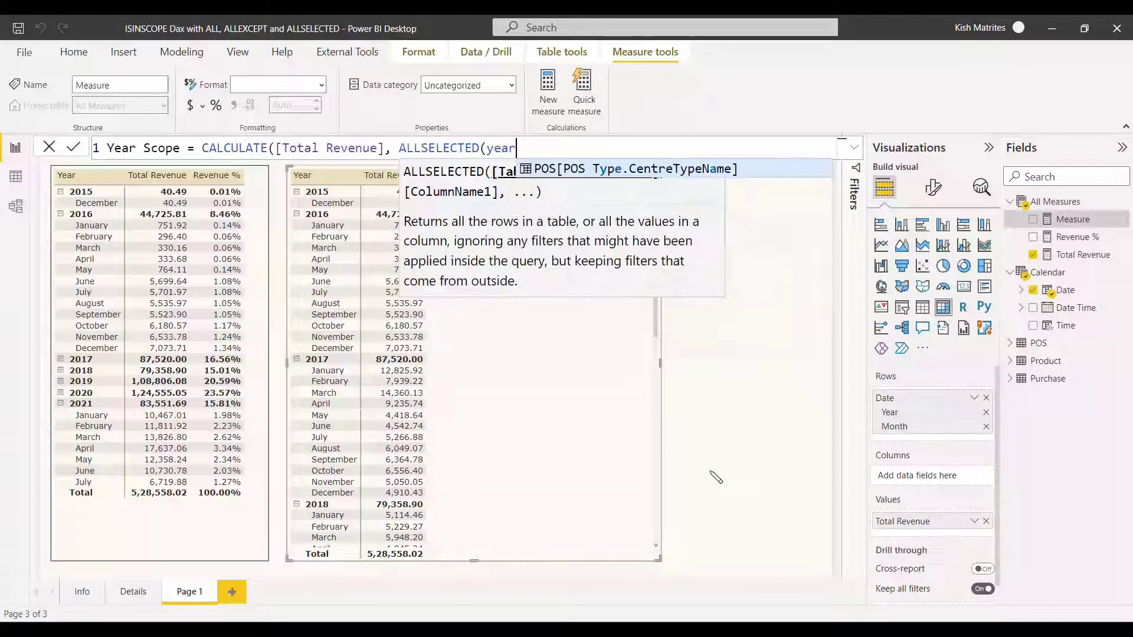
{"action": "key", "text": "BackSpace"}
{"action": "key", "text": "BackSpace"}
{"action": "key", "text": "BackSpace"}
{"action": "key", "text": "BackSpace"}
{"action": "type", "text": "d"}
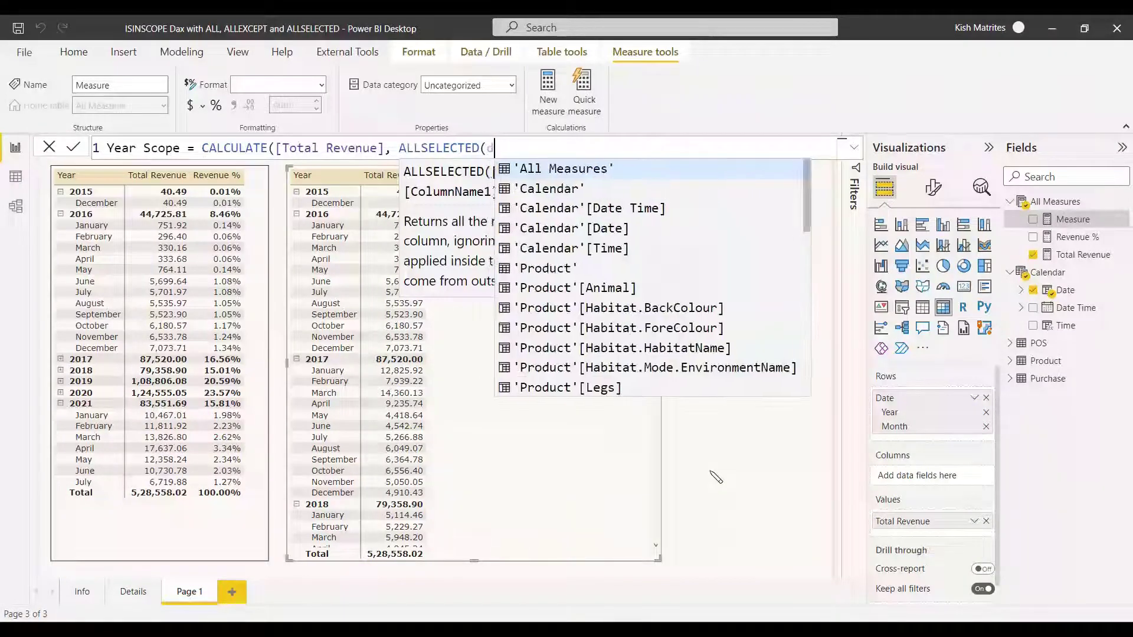
{"action": "type", "text": "ate"}
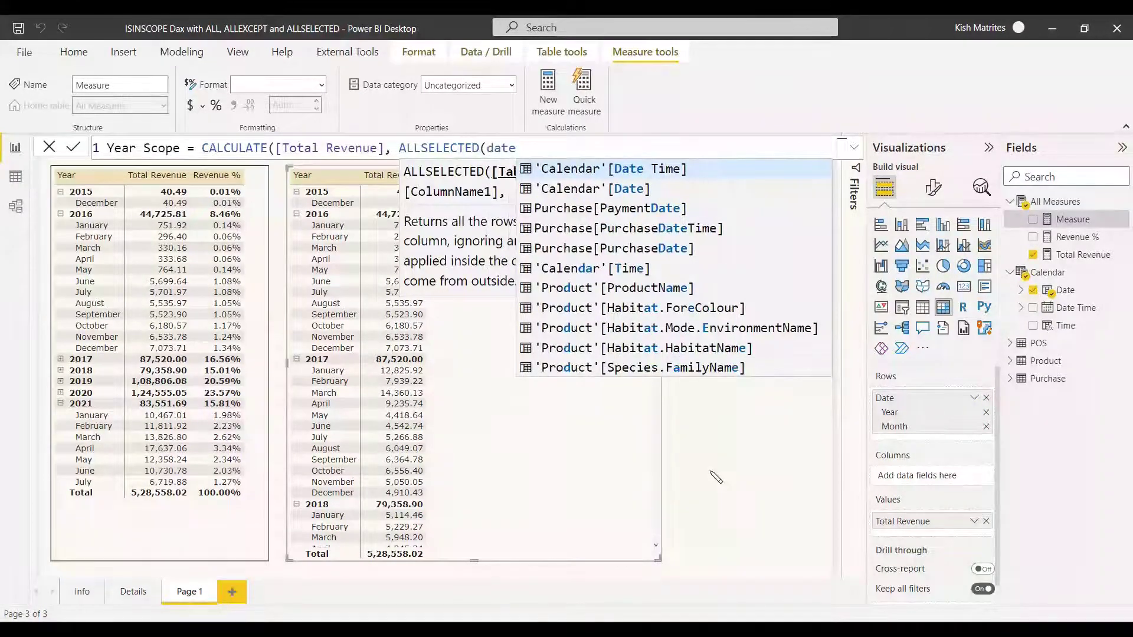
{"action": "key", "text": "Down"}
{"action": "key", "text": "Tab"}
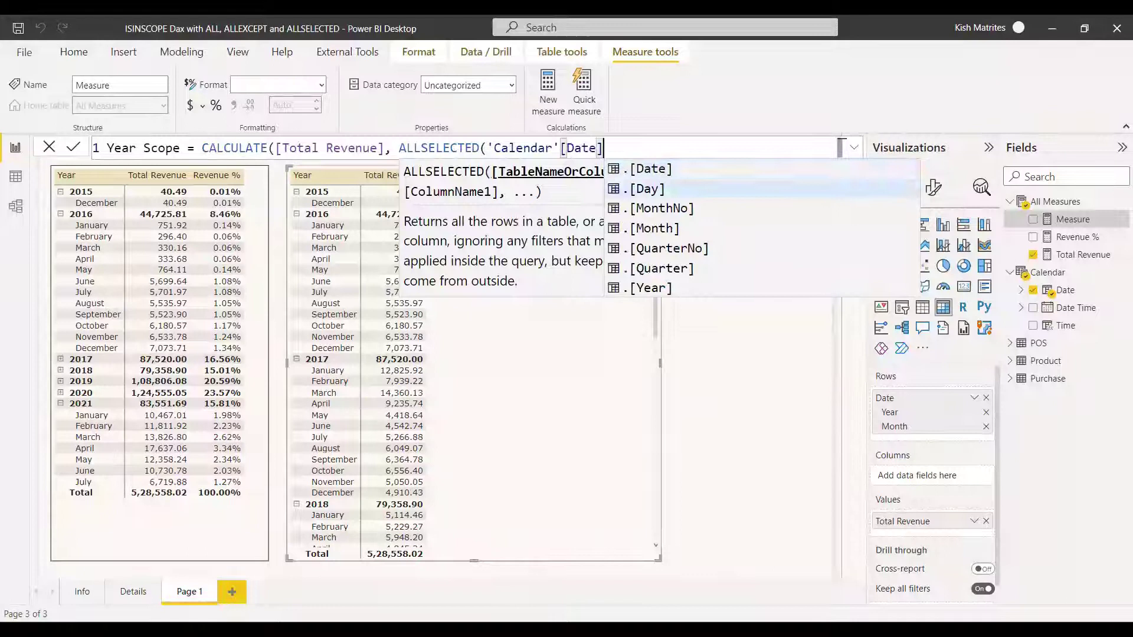
{"action": "left_click", "coordinate": [566, 301]}
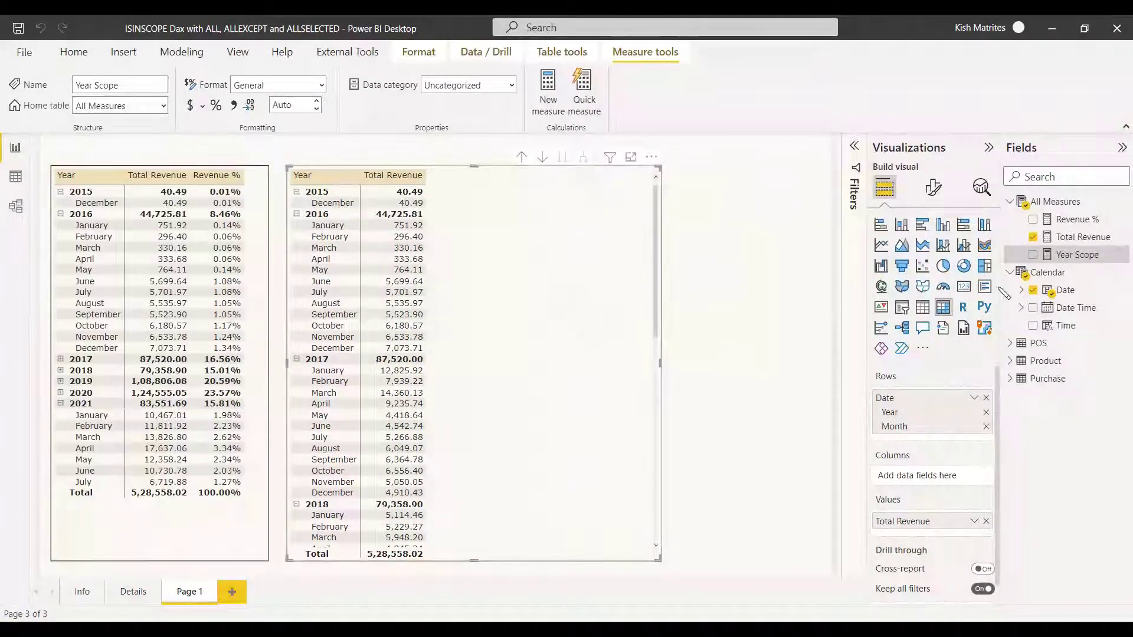
Step: Add the Year Scope measure to the values of the second matrix
{"action": "left_click", "coordinate": [1032, 255]}
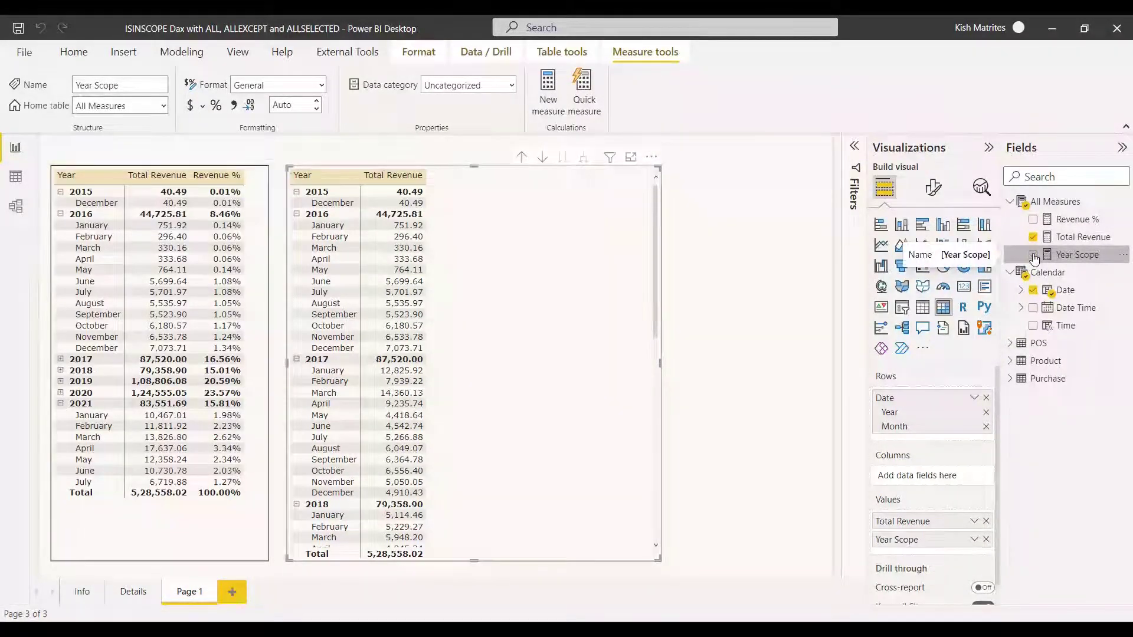
{"action": "left_click", "coordinate": [1033, 255]}
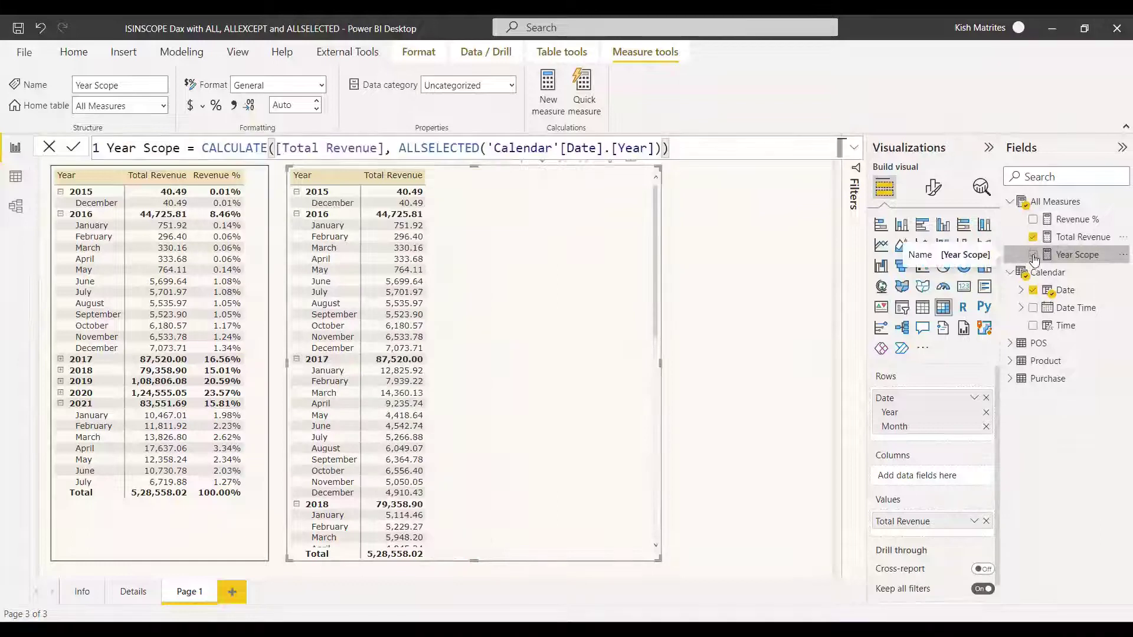
{"action": "left_click", "coordinate": [1033, 255]}
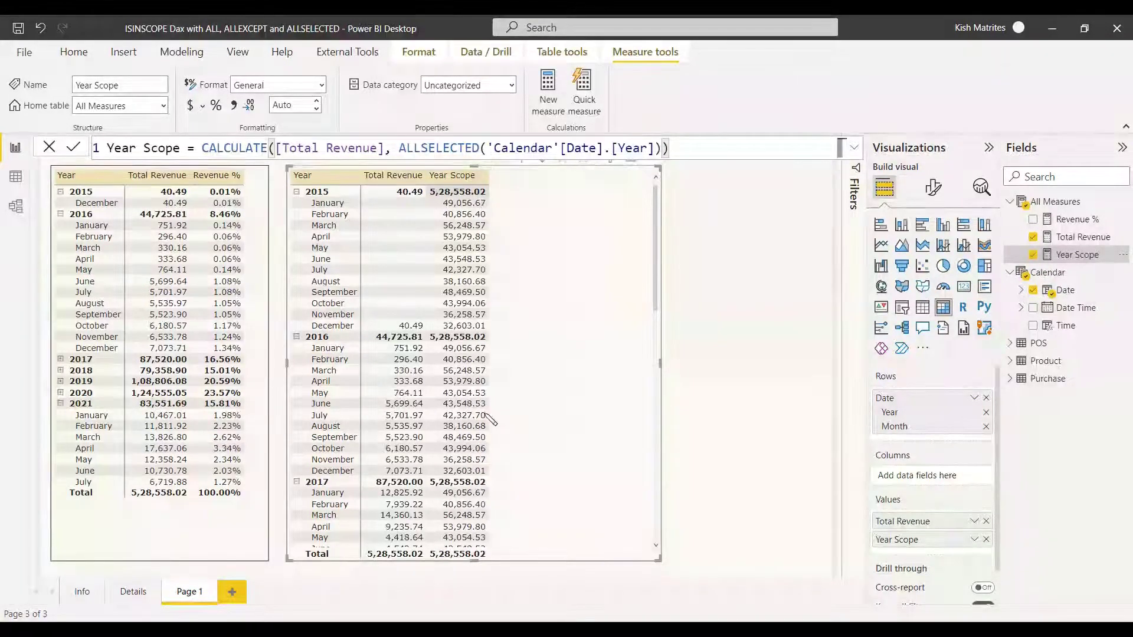
{"action": "left_click", "coordinate": [470, 449]}
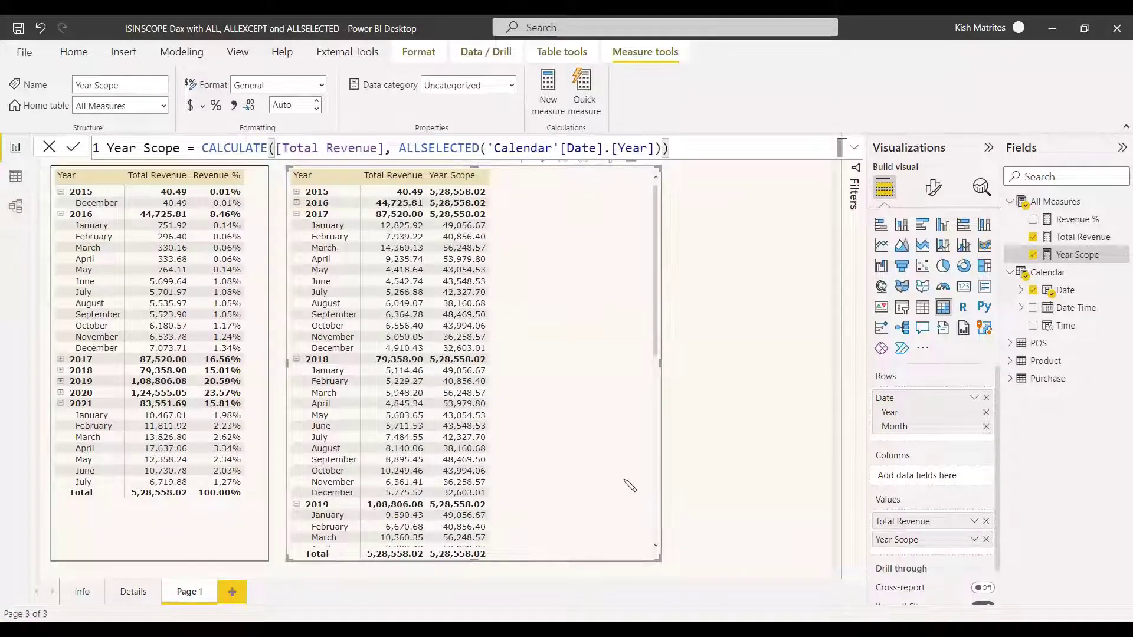
Step: Create a measure named Month Scope in the All Measures table, starting its formula with CALCULATE
{"action": "right_click", "coordinate": [1052, 202]}
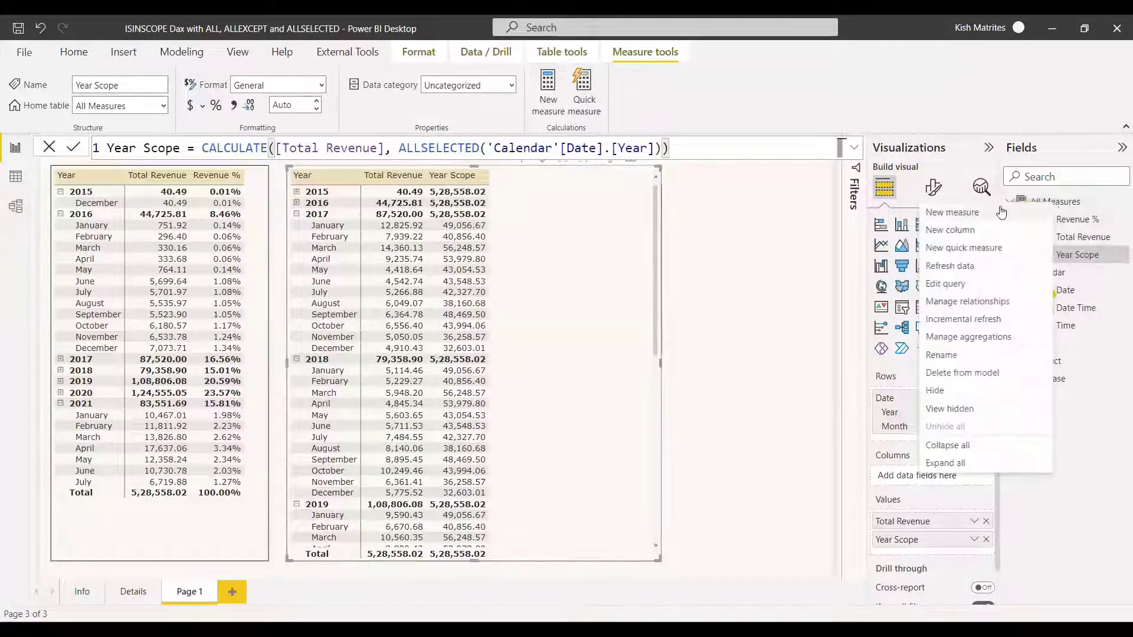
{"action": "left_click", "coordinate": [999, 212]}
{"action": "type", "text": "Month "}
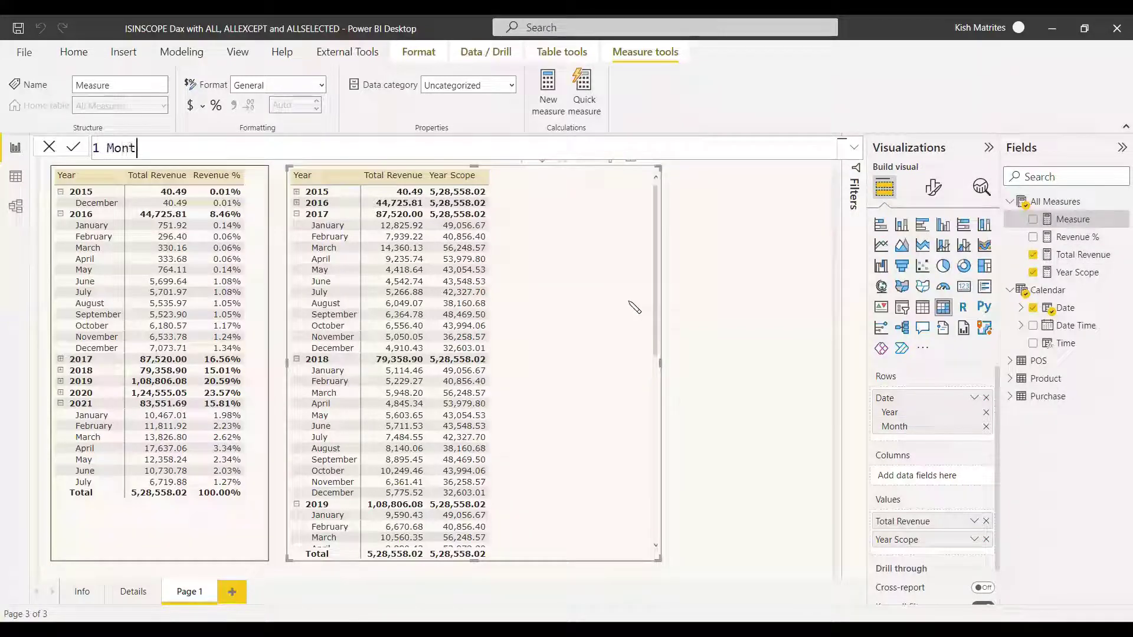
{"action": "type", "text": "Scope ="}
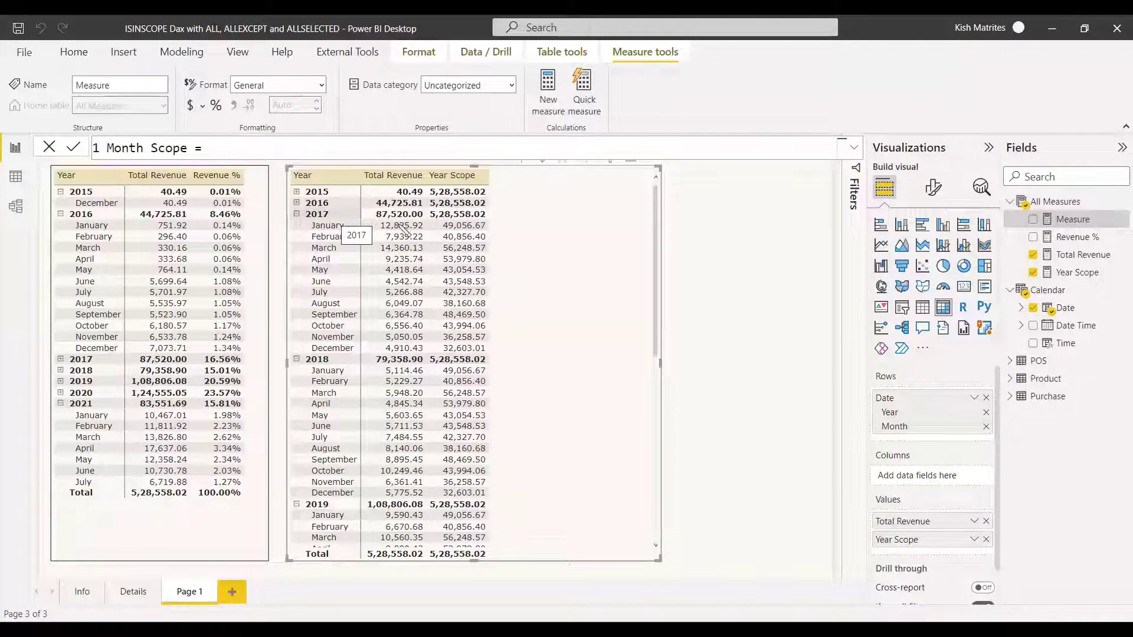
{"action": "type", "text": "CALCULATE("}
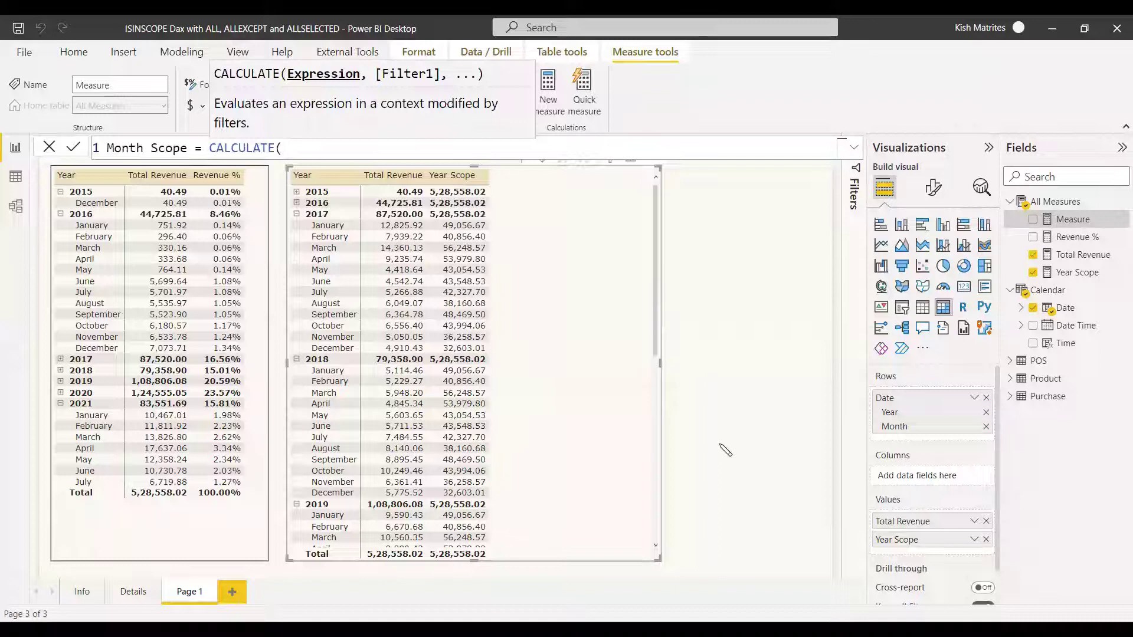
Step: Use SUMX as the CALCULATE expression, iterating over ALL('Calendar'[Date].[Month])
{"action": "type", "text": "sumx("}
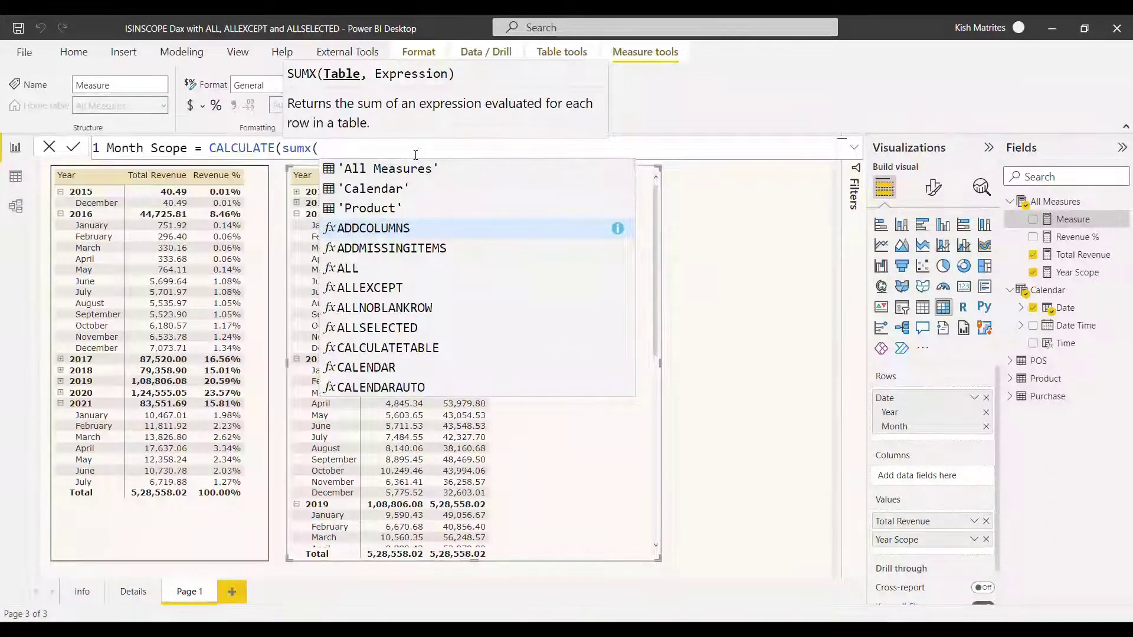
{"action": "type", "text": "ALL"}
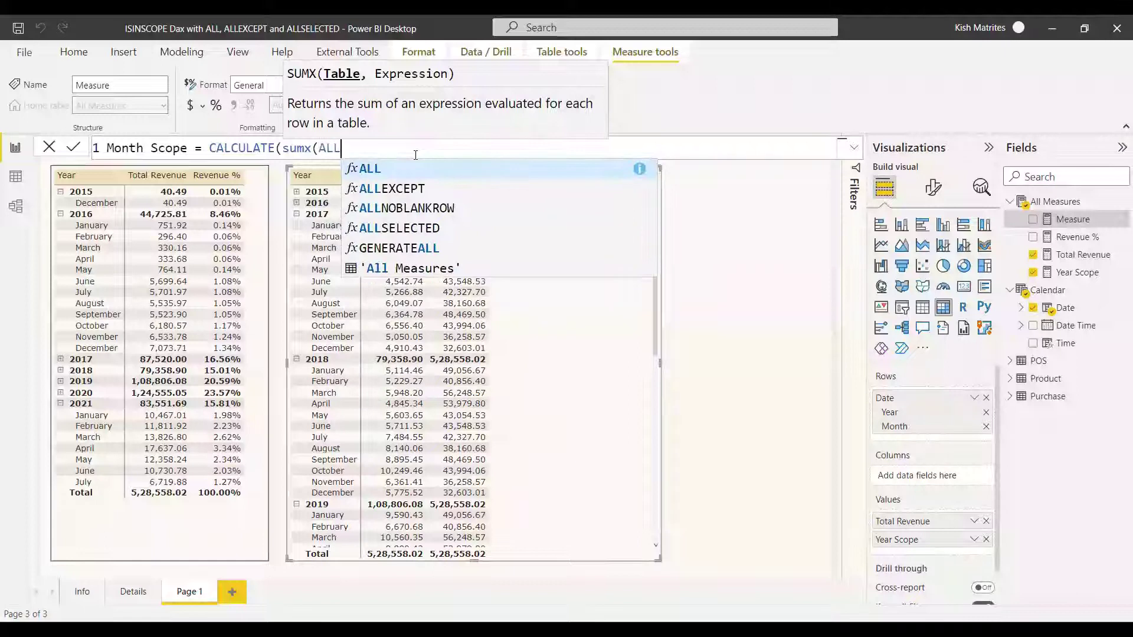
{"action": "type", "text": "("}
{"action": "key", "text": "Down"}
{"action": "key", "text": "Down"}
{"action": "key", "text": "Down"}
{"action": "key", "text": "Tab"}
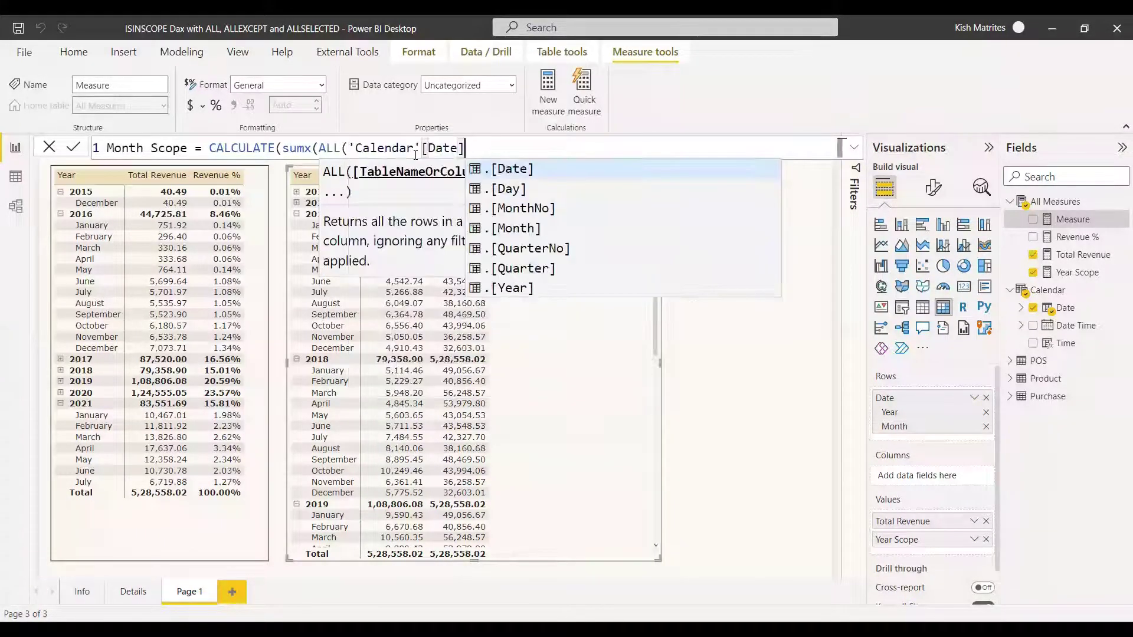
{"action": "type", "text": "."}
{"action": "key", "text": "Down"}
{"action": "key", "text": "Down"}
{"action": "key", "text": "Down"}
{"action": "key", "text": "Tab"}
{"action": "type", "text": ")"}
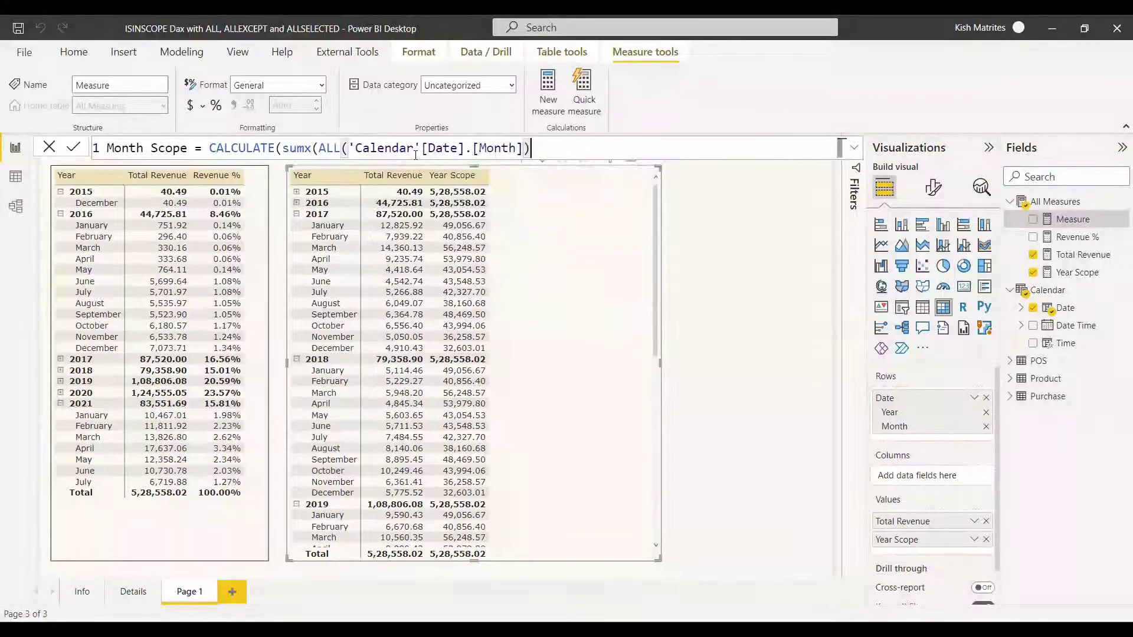
Step: Set [Total Revenue] as the SUMX expression, close the function and start a new line for the filter
{"action": "type", "text": ", "}
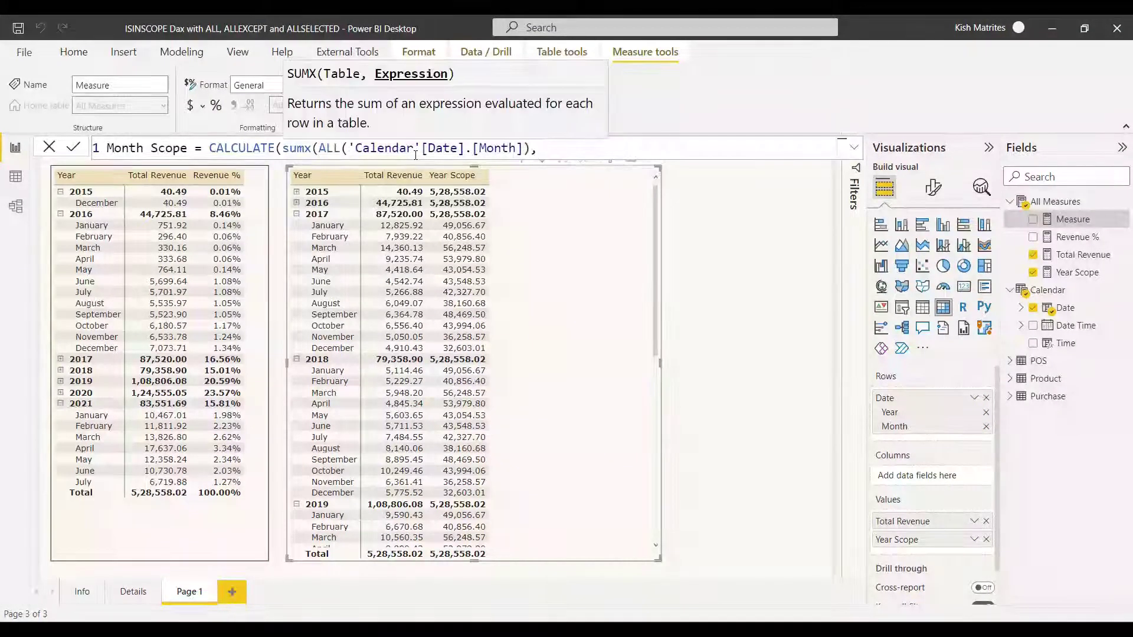
{"action": "type", "text": "tota"}
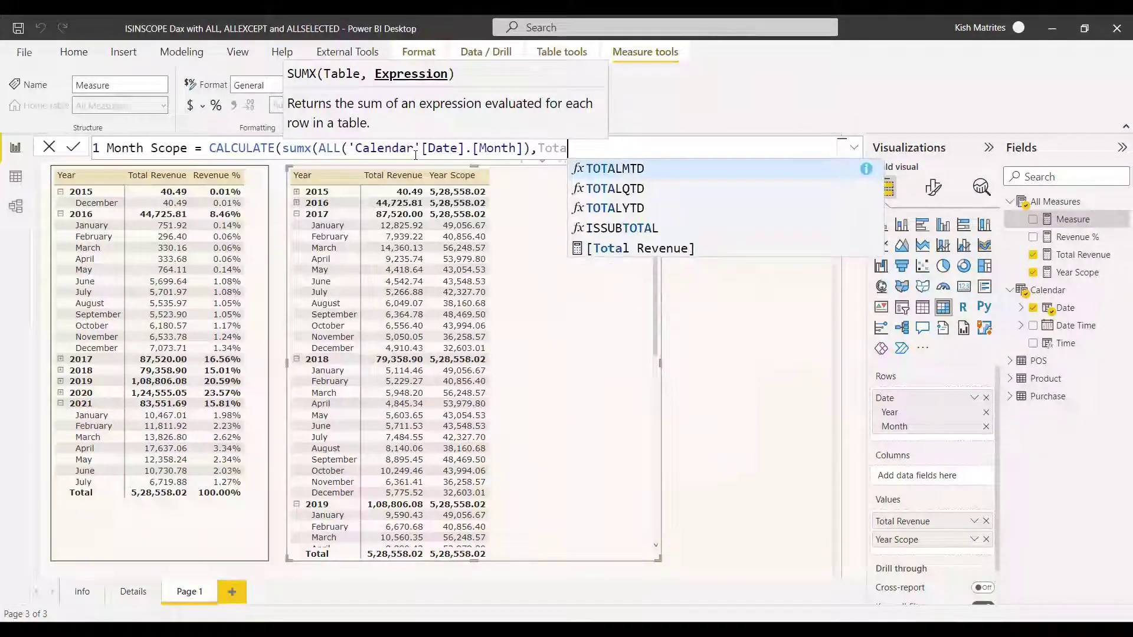
{"action": "key", "text": "Down"}
{"action": "key", "text": "Down"}
{"action": "key", "text": "Down"}
{"action": "key", "text": "Down"}
{"action": "key", "text": "Tab"}
{"action": "type", "text": "),"}
{"action": "key", "text": "shift+Return"}
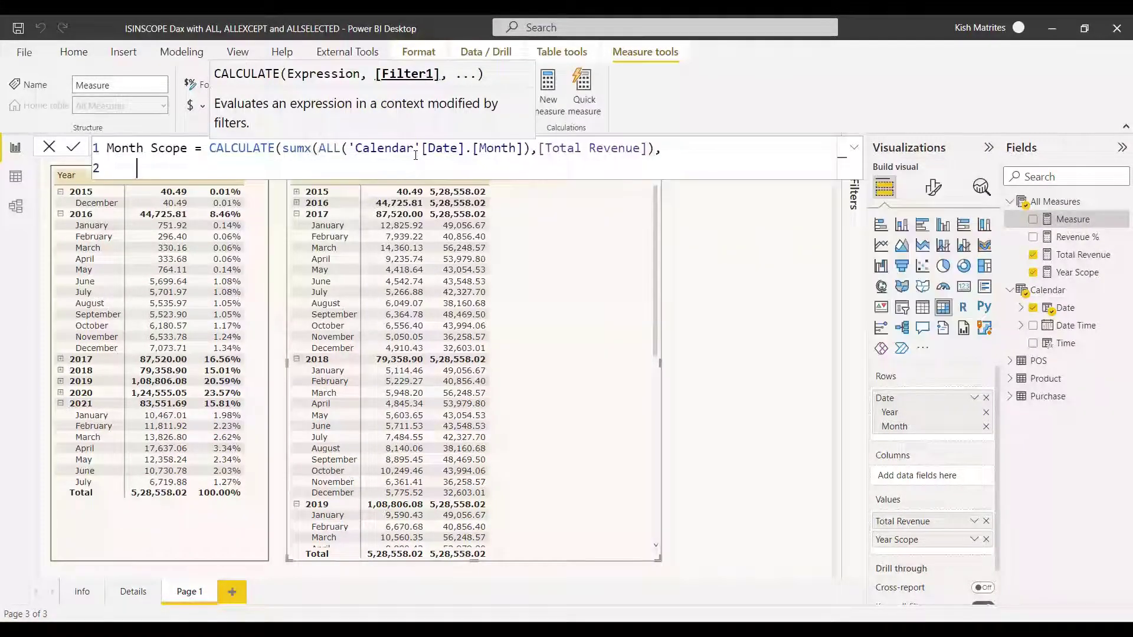
Step: Filter the calculation with ALLEXCEPT('Calendar','Calendar'[Date].[Year]) and commit the Month Scope measure
{"action": "key", "text": "Tab"}
{"action": "type", "text": "ALLEX"}
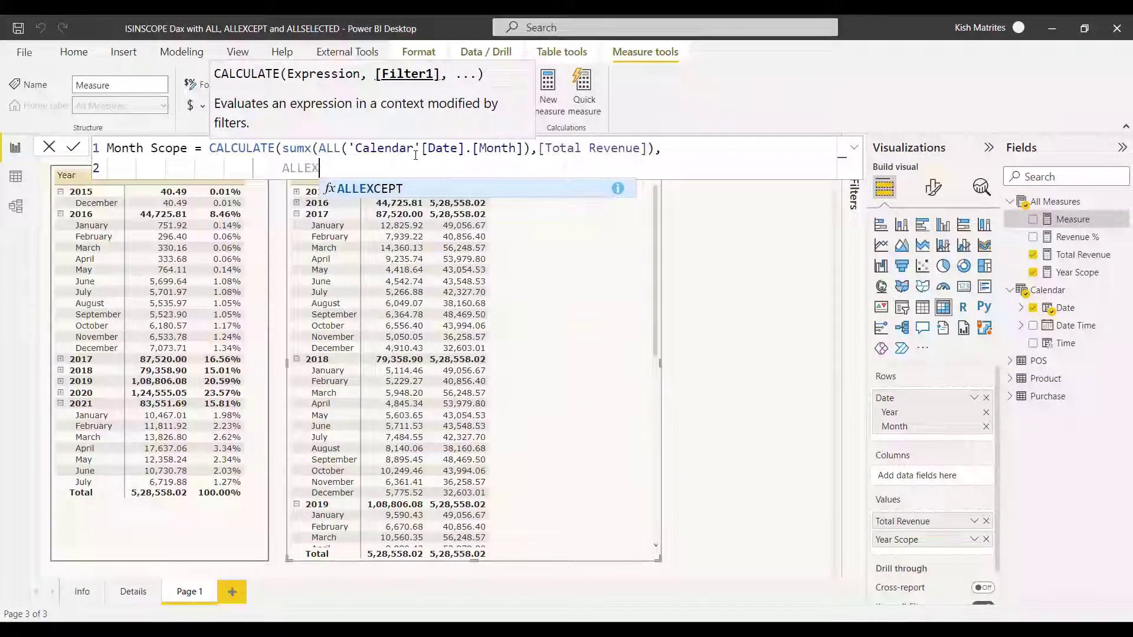
{"action": "key", "text": "Tab"}
{"action": "type", "text": "'Cal"}
{"action": "key", "text": "Tab"}
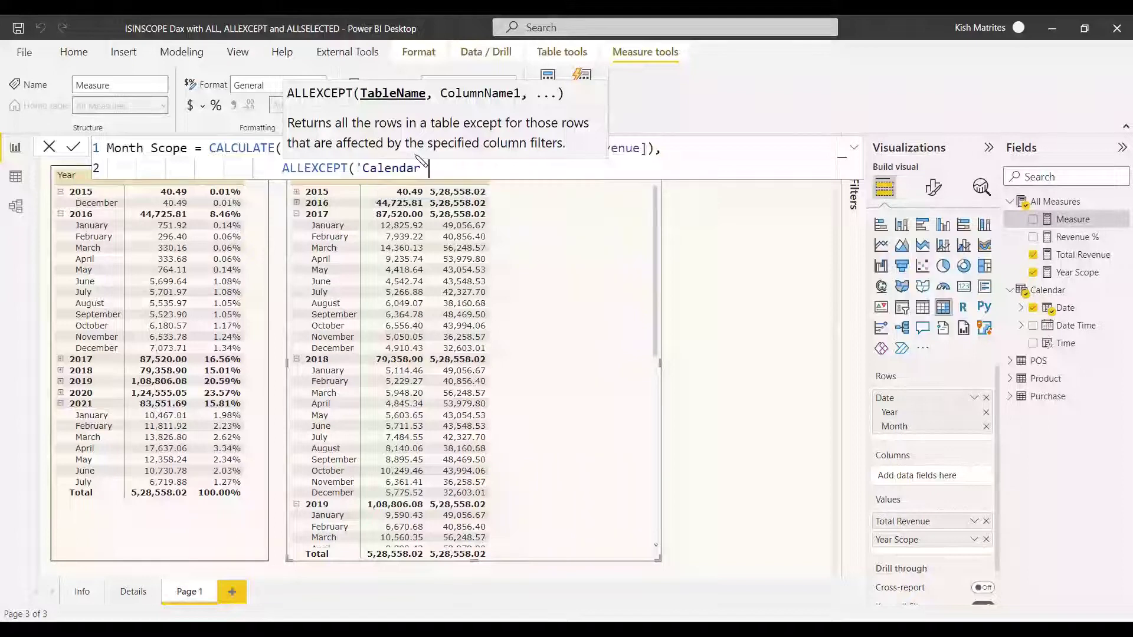
{"action": "type", "text": ","}
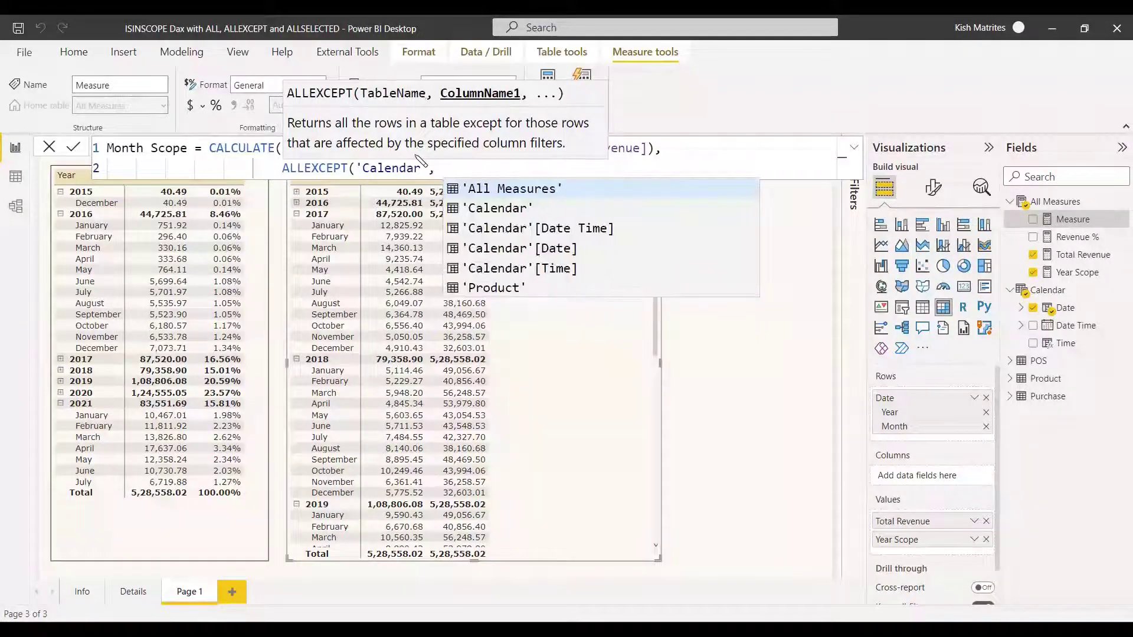
{"action": "key", "text": "Down"}
{"action": "key", "text": "Down"}
{"action": "key", "text": "Down"}
{"action": "key", "text": "Tab"}
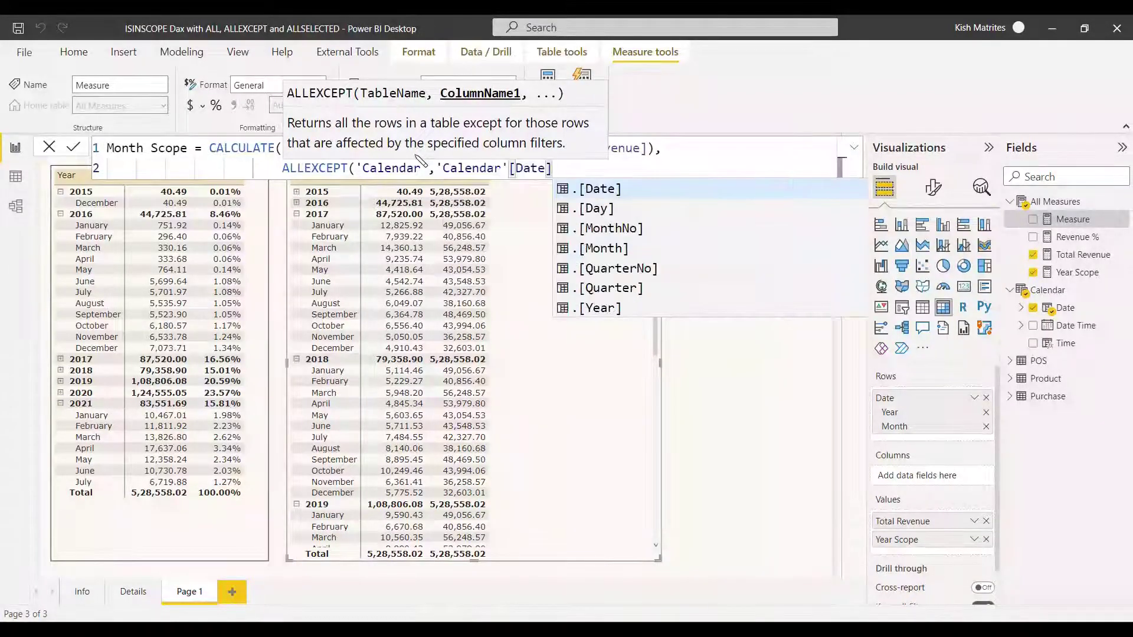
{"action": "type", "text": ".y"}
{"action": "key", "text": "Tab"}
{"action": "type", "text": "))"}
{"action": "key", "text": "Return"}
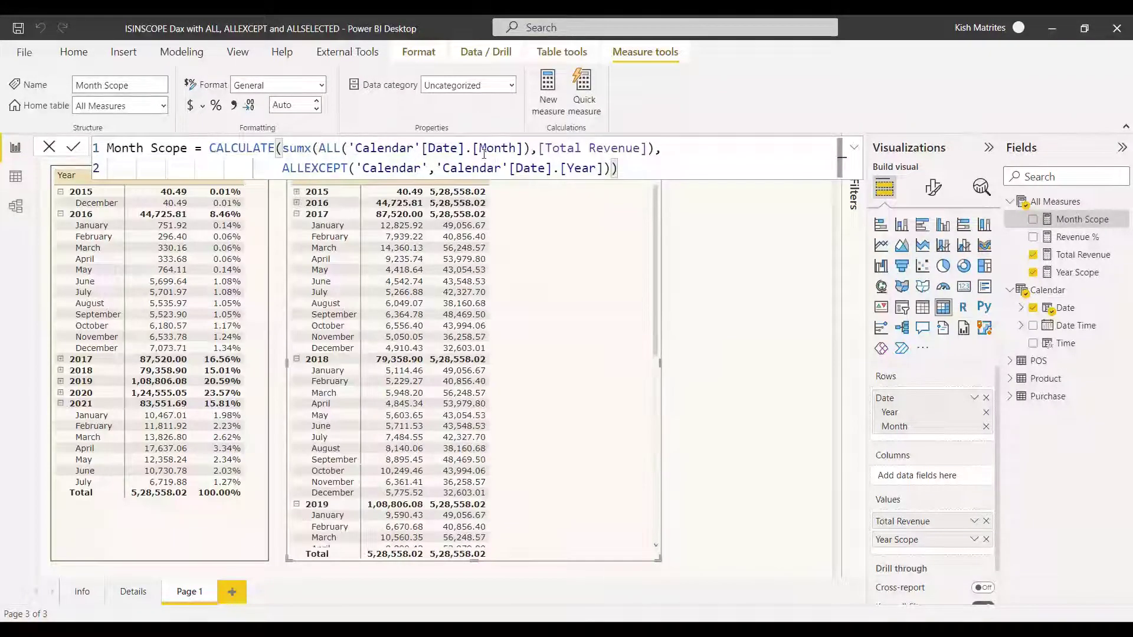
Step: Close the formula editor and add the Month Scope measure to the second matrix, reviewing it across the years
{"action": "left_click", "coordinate": [49, 149]}
{"action": "left_click", "coordinate": [1032, 219]}
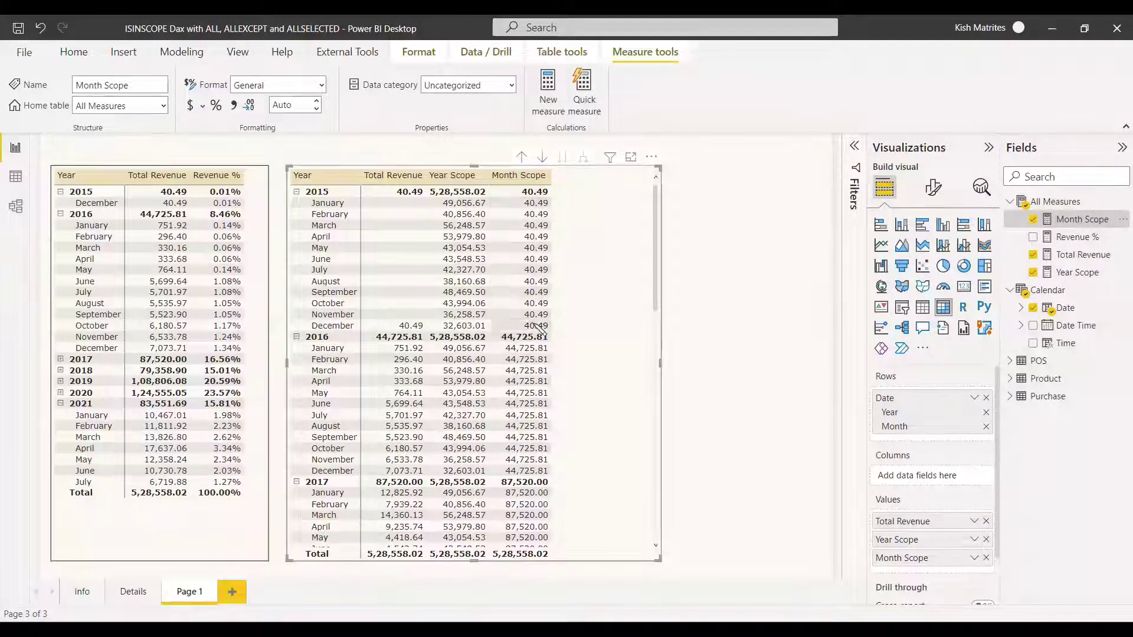
{"action": "scroll", "coordinate": [540, 212], "scroll_direction": "down", "scroll_amount": 4}
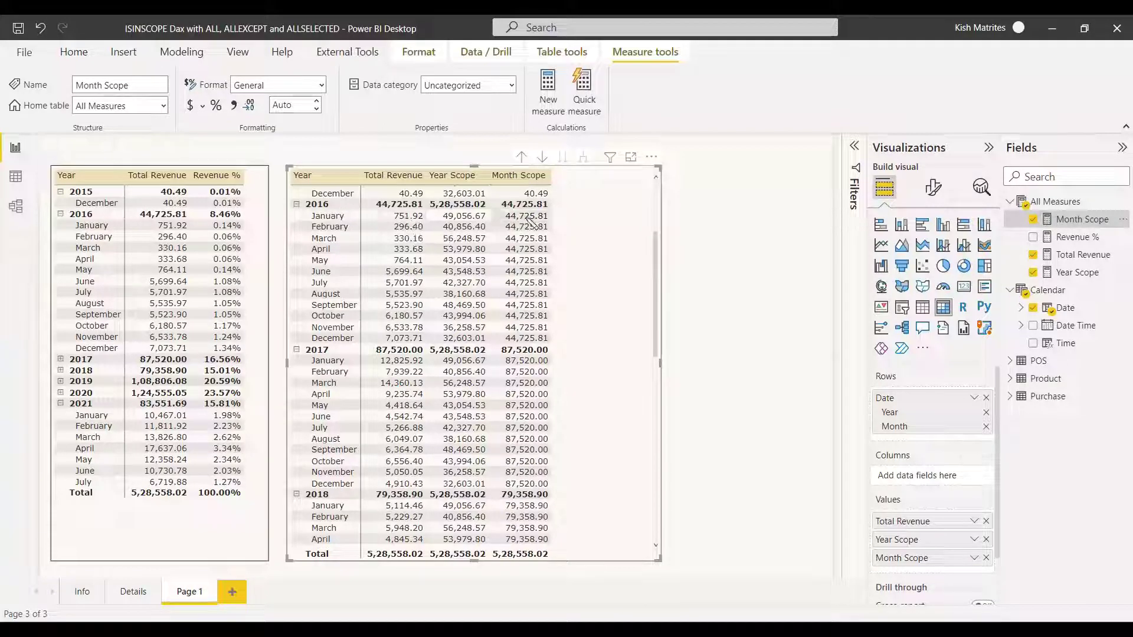
Step: Create a measure named Year & Month % in the All Measures table, with its formula beginning on a new line
{"action": "right_click", "coordinate": [1023, 202]}
{"action": "left_click", "coordinate": [902, 217]}
{"action": "type", "text": "YEar"}
{"action": "type", "text": "Year & Month"}
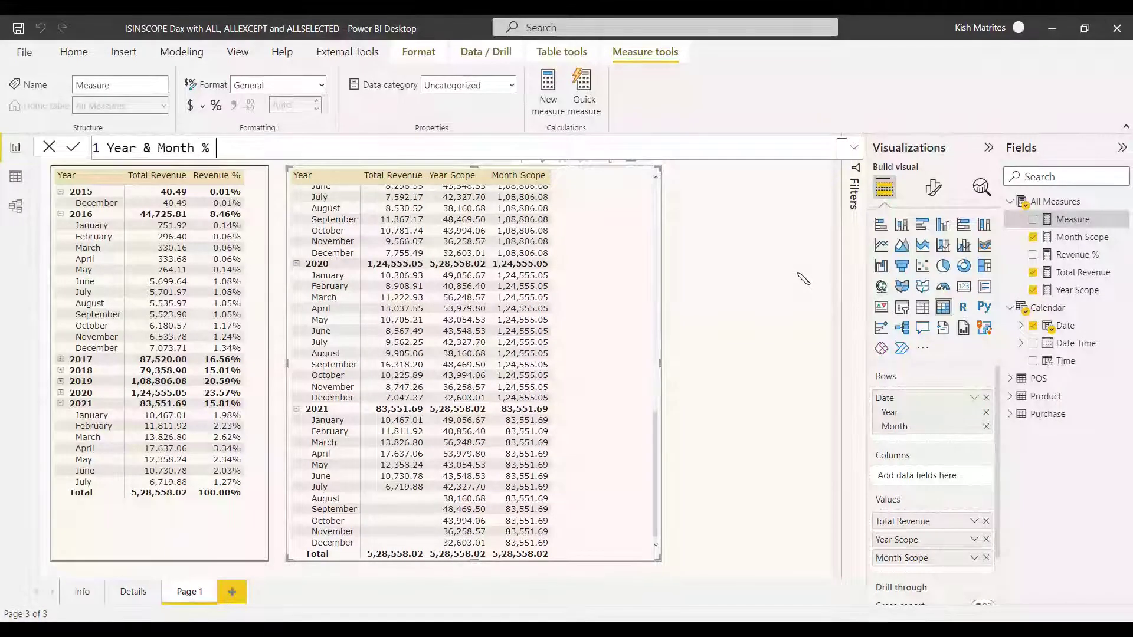
{"action": "type", "text": " % ="}
{"action": "key", "text": "shift+Return"}
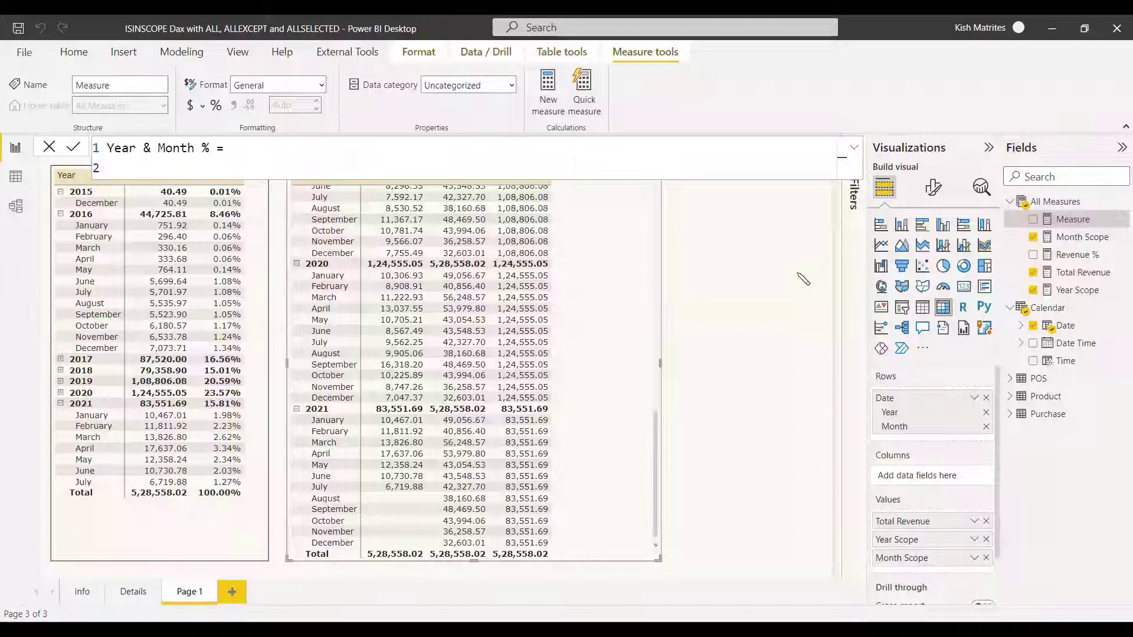
Step: Start the Year & Month % formula with SWITCH, using TRUE() as its expression
{"action": "key", "text": "Tab"}
{"action": "type", "text": "SWI"}
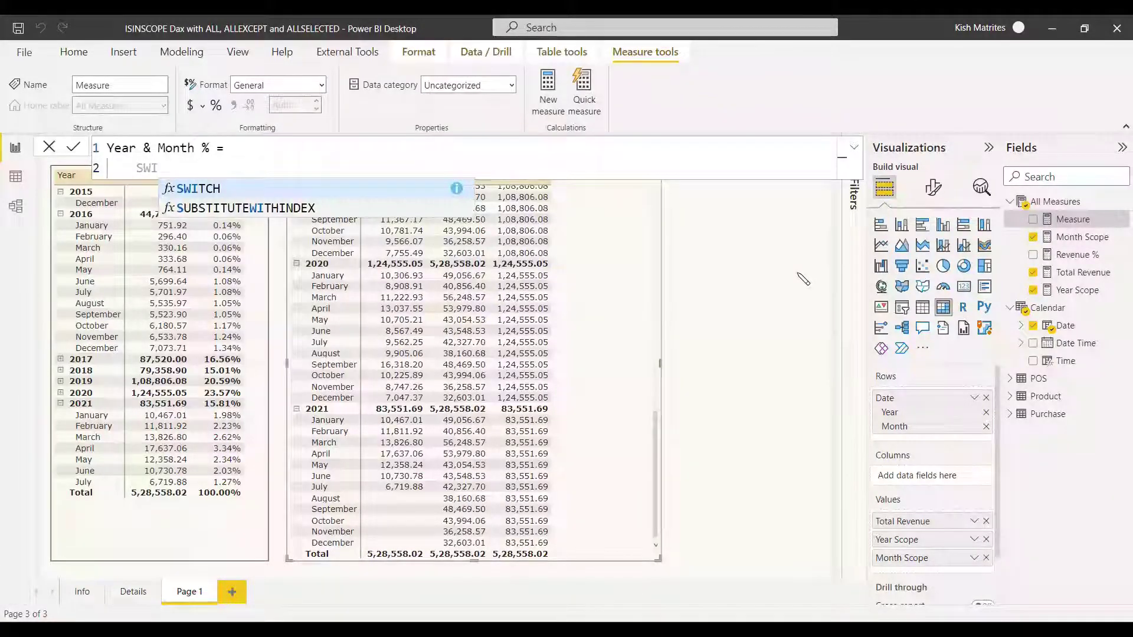
{"action": "key", "text": "Tab"}
{"action": "type", "text": "TR"}
{"action": "key", "text": "Tab"}
{"action": "type", "text": ")"}
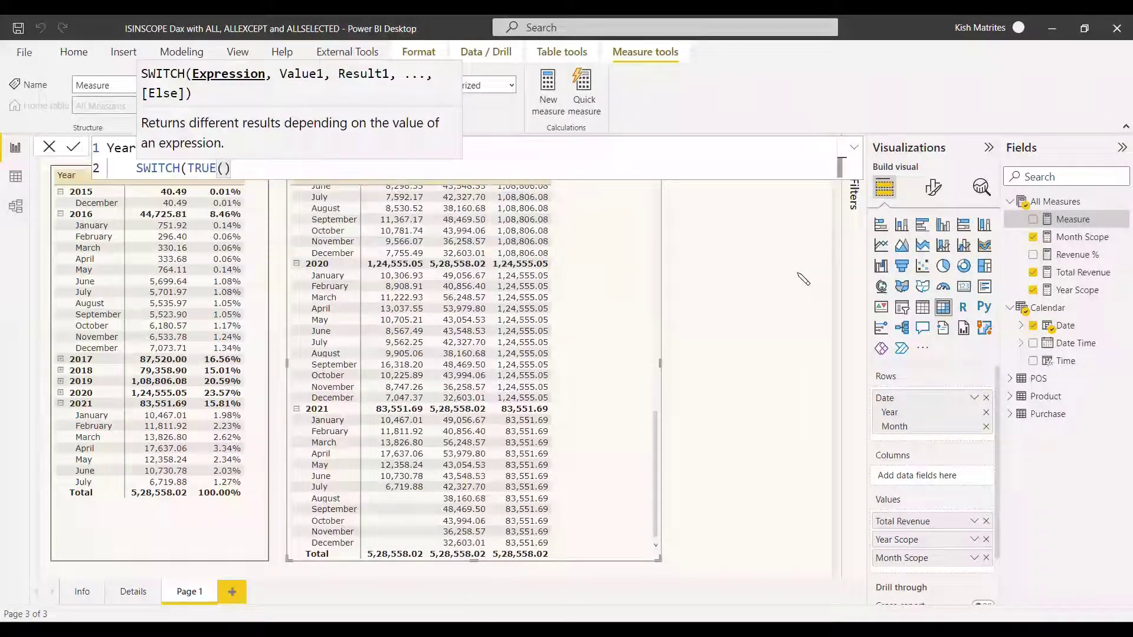
Step: Add ISINSCOPE('Calendar'[Date].[Month]) as the first SWITCH condition on its own line
{"action": "type", "text": ","}
{"action": "key", "text": "shift+Return"}
{"action": "key", "text": "Tab"}
{"action": "type", "text": "ISI"}
{"action": "key", "text": "Tab"}
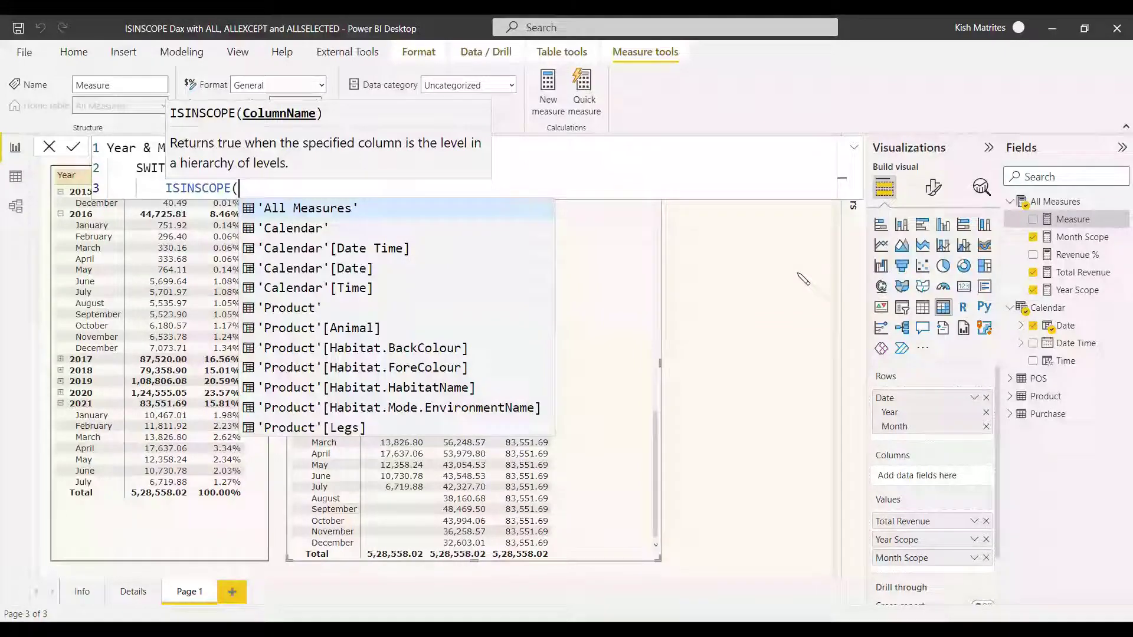
{"action": "key", "text": "Down"}
{"action": "key", "text": "Down"}
{"action": "key", "text": "Down"}
{"action": "key", "text": "Tab"}
{"action": "type", "text": ".mon"}
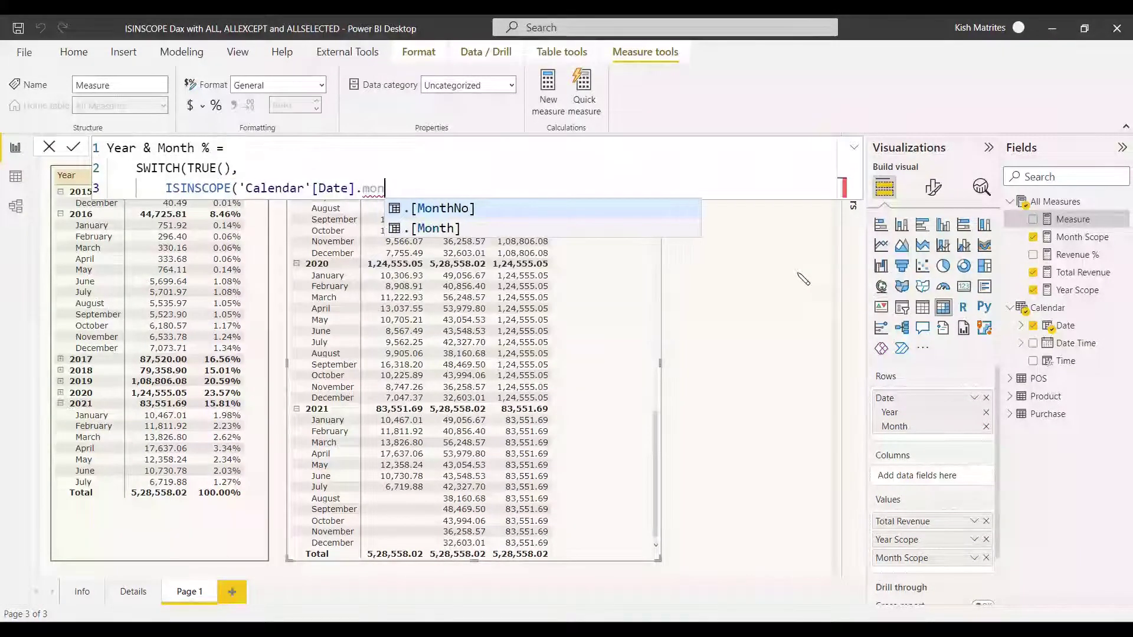
{"action": "key", "text": "Tab"}
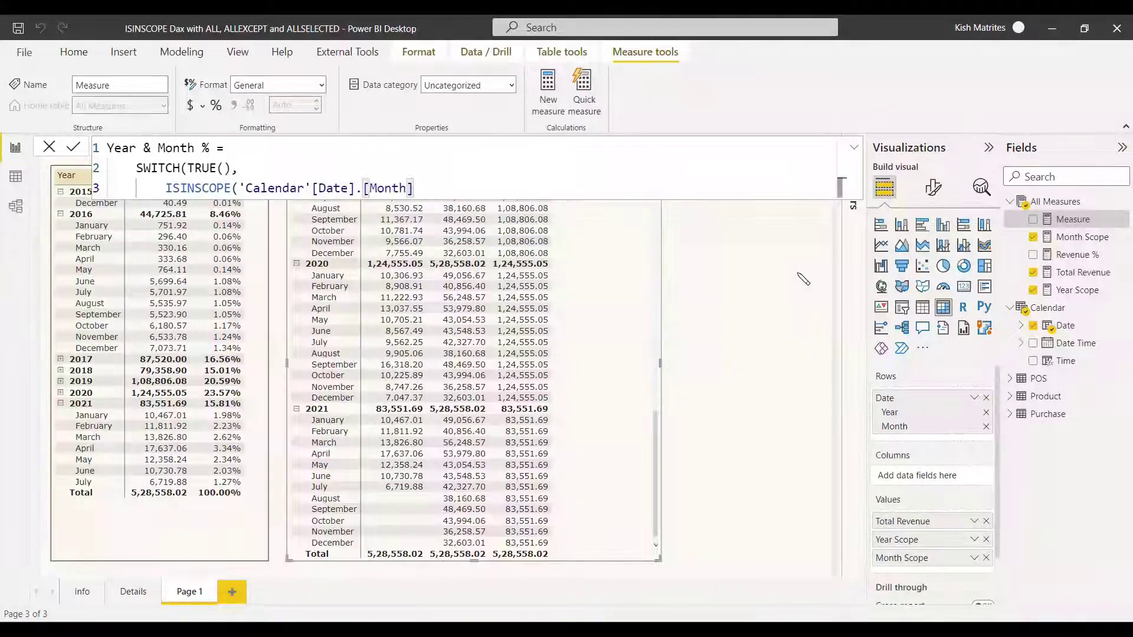
{"action": "type", "text": ", "}
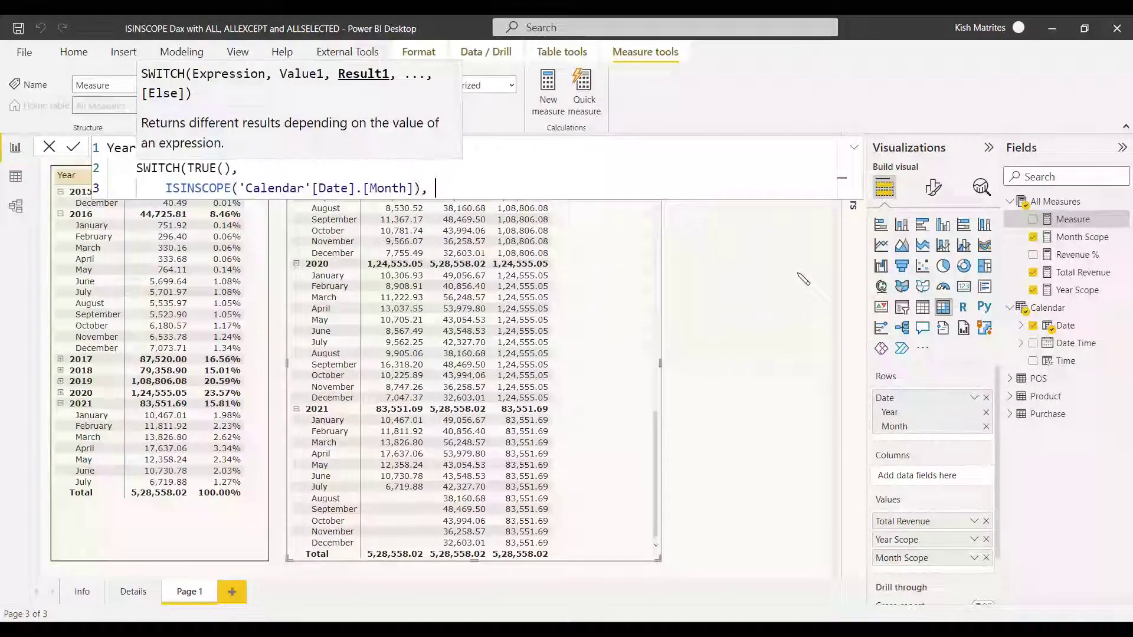
Step: Return DIVIDE of [Total Revenue] by 'All Measures'[Month Scope] with alternate result 0 for the month condition
{"action": "type", "text": "Divi"}
{"action": "key", "text": "Tab"}
{"action": "type", "text": "tot"}
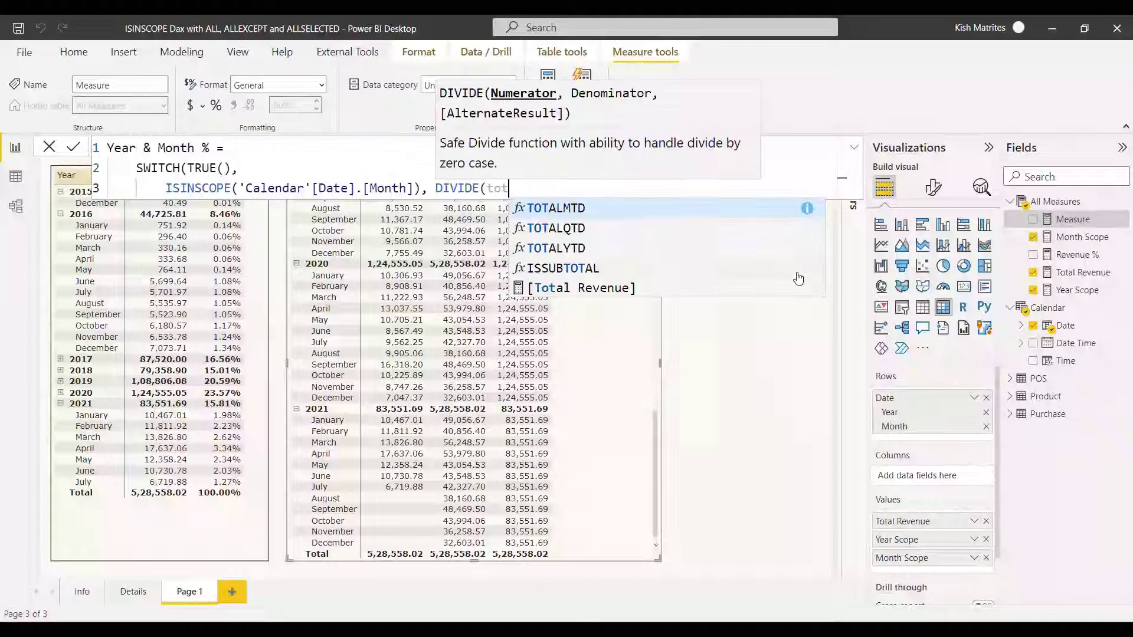
{"action": "left_click", "coordinate": [798, 279]}
{"action": "type", "text": ", Mon"}
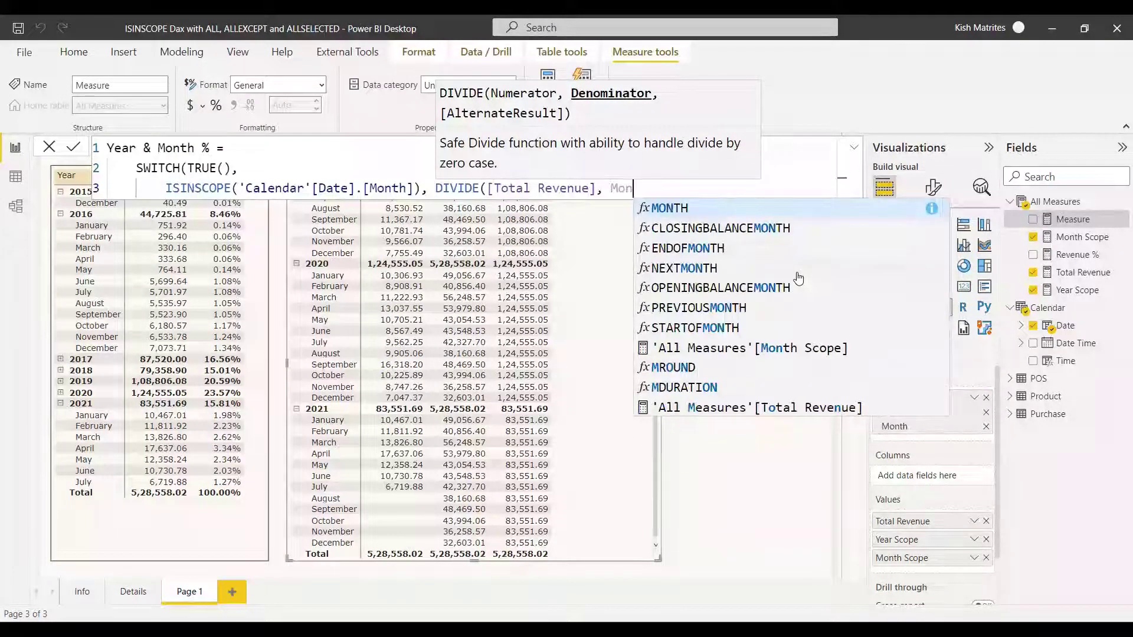
{"action": "key", "text": "Down"}
{"action": "key", "text": "Down"}
{"action": "key", "text": "Down"}
{"action": "key", "text": "Down"}
{"action": "key", "text": "Down"}
{"action": "key", "text": "Down"}
{"action": "key", "text": "Down"}
{"action": "key", "text": "Tab"}
{"action": "type", "text": ",0)"}
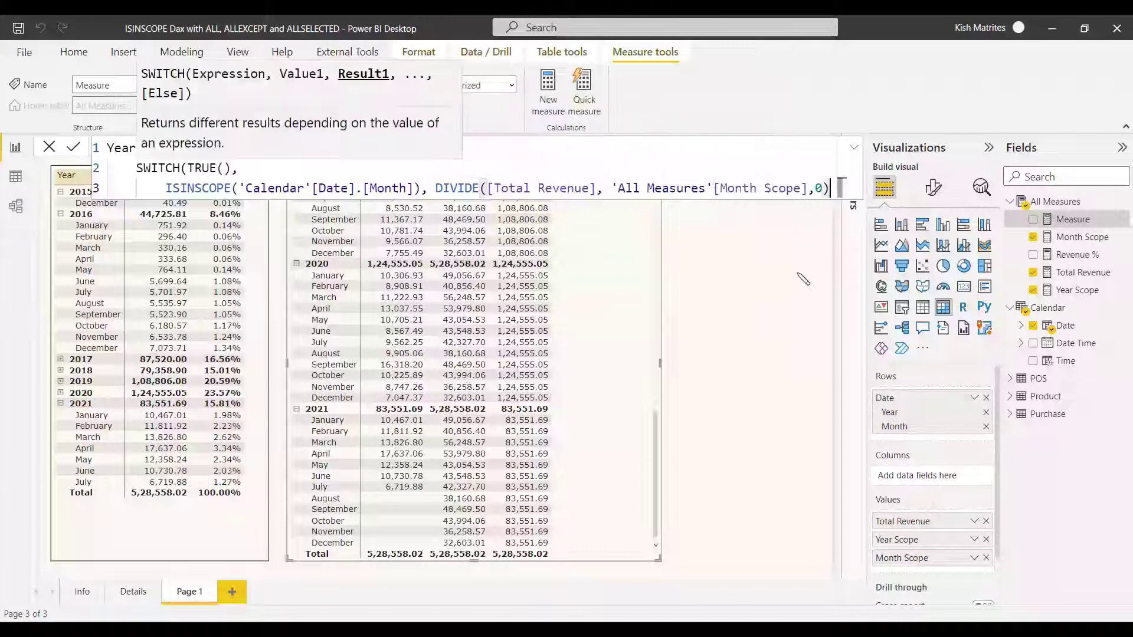
Step: Add ISINSCOPE('Calendar'[Date].[Year]) as the second SWITCH condition on a new line after the month result
{"action": "key", "text": "shift+Return"}
{"action": "type", "text": ","}
{"action": "key", "text": "shift+Return"}
{"action": "type", "text": "ISINC"}
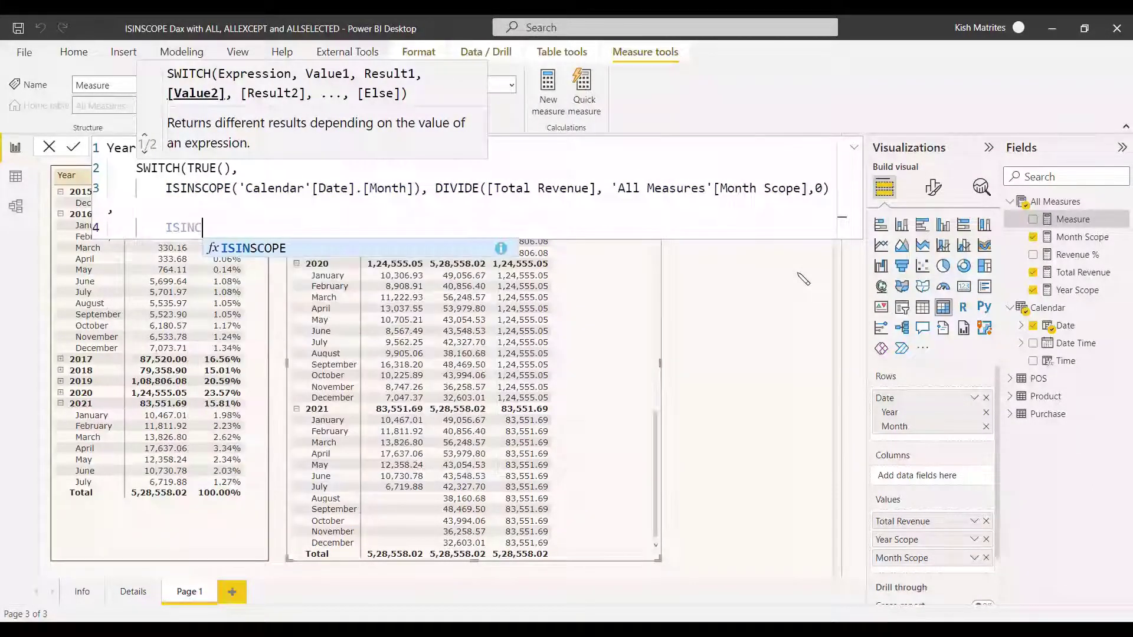
{"action": "key", "text": "Tab"}
{"action": "type", "text": "cal"}
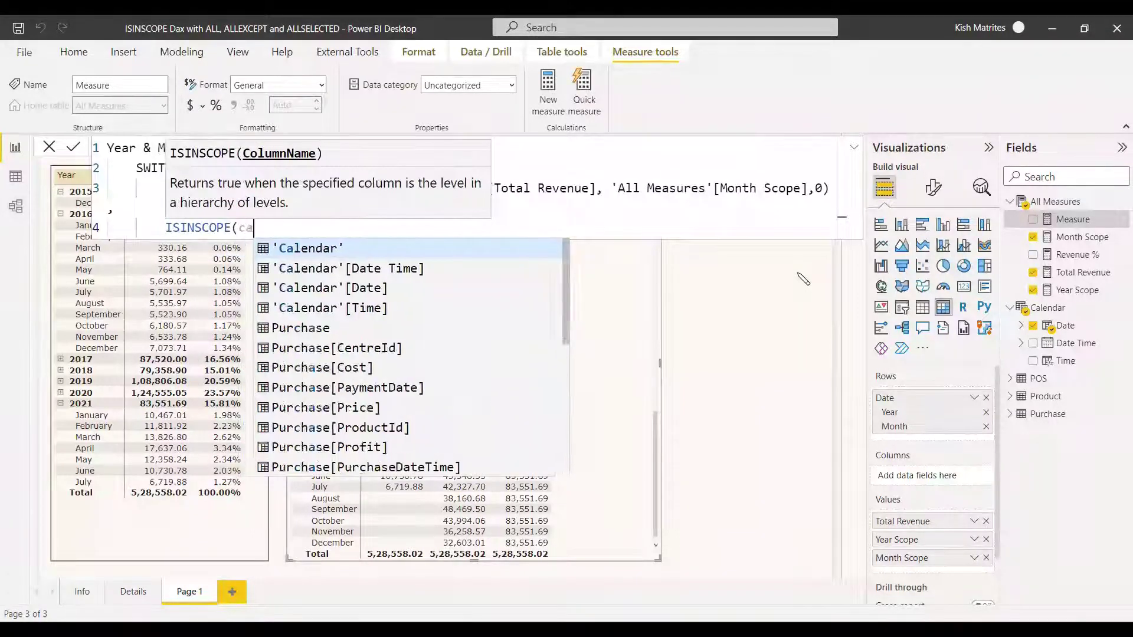
{"action": "key", "text": "Down"}
{"action": "key", "text": "Down"}
{"action": "key", "text": "Tab"}
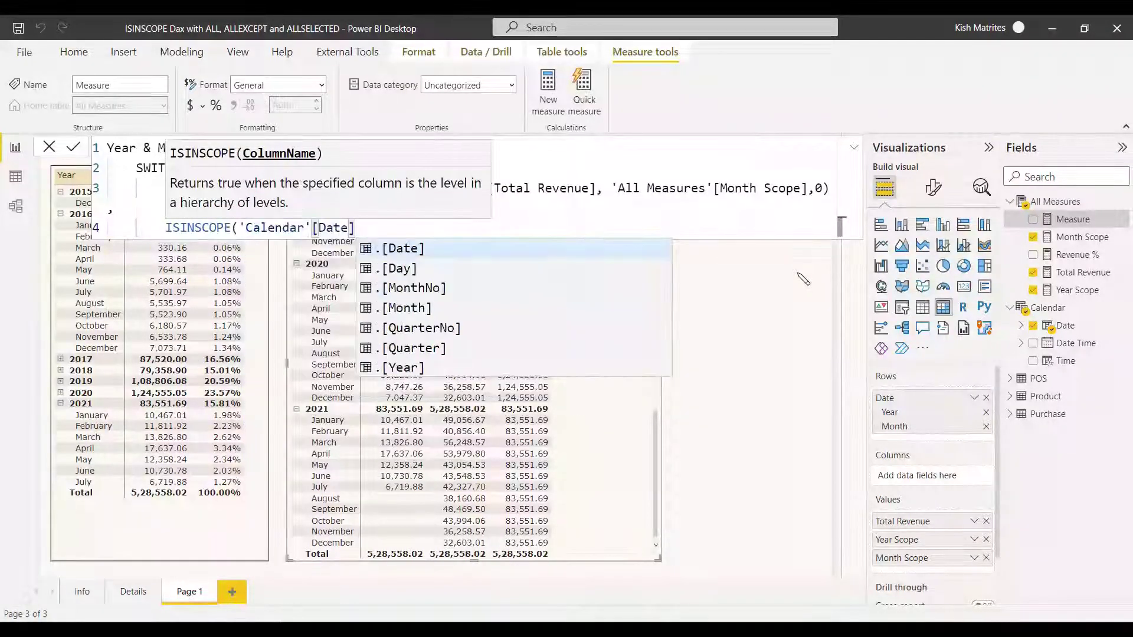
{"action": "type", "text": ".yea"}
{"action": "key", "text": "Tab"}
Step: Begin the year condition's result with DIVIDE, using [Total Revenue] as the numerator
{"action": "type", "text": "), Divi"}
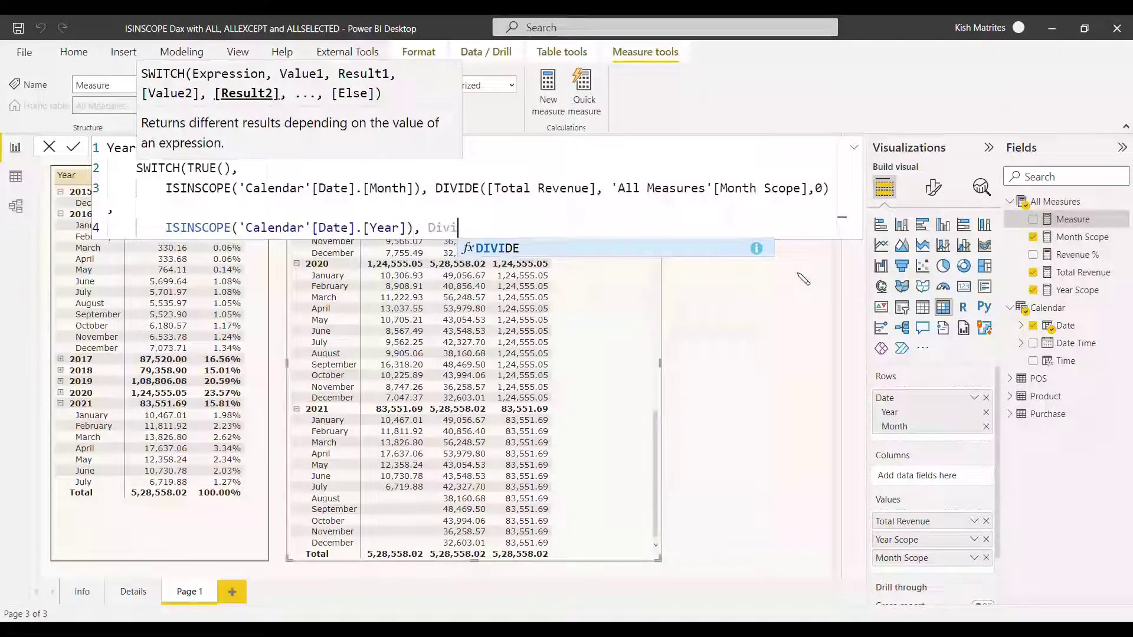
{"action": "key", "text": "Tab"}
{"action": "type", "text": "toal"}
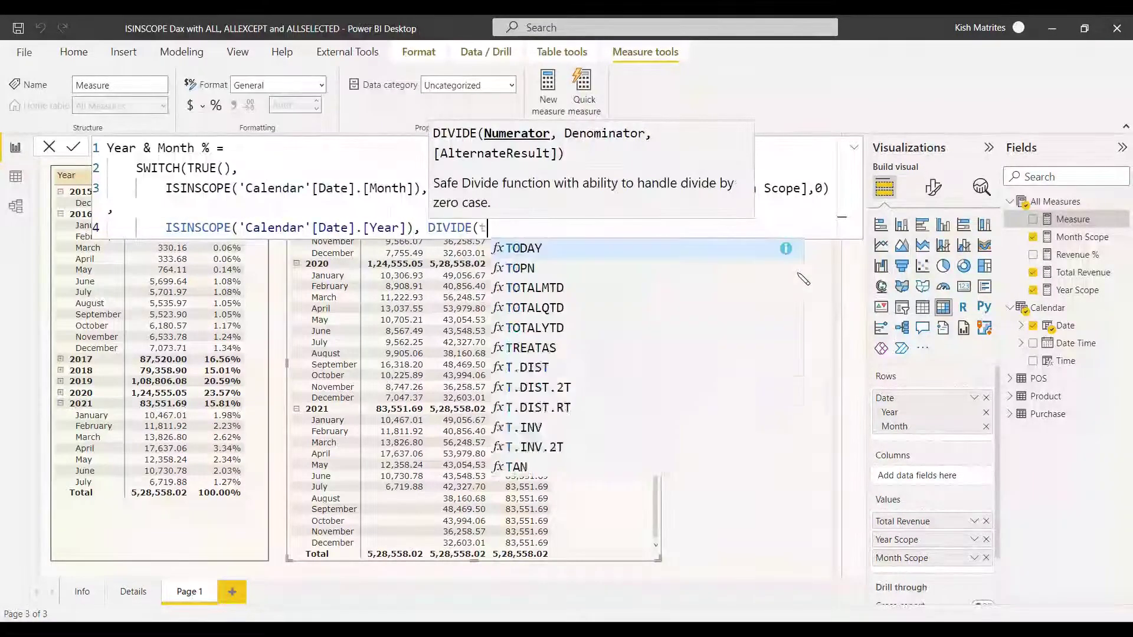
{"action": "key", "text": "Down"}
{"action": "key", "text": "Down"}
{"action": "key", "text": "Down"}
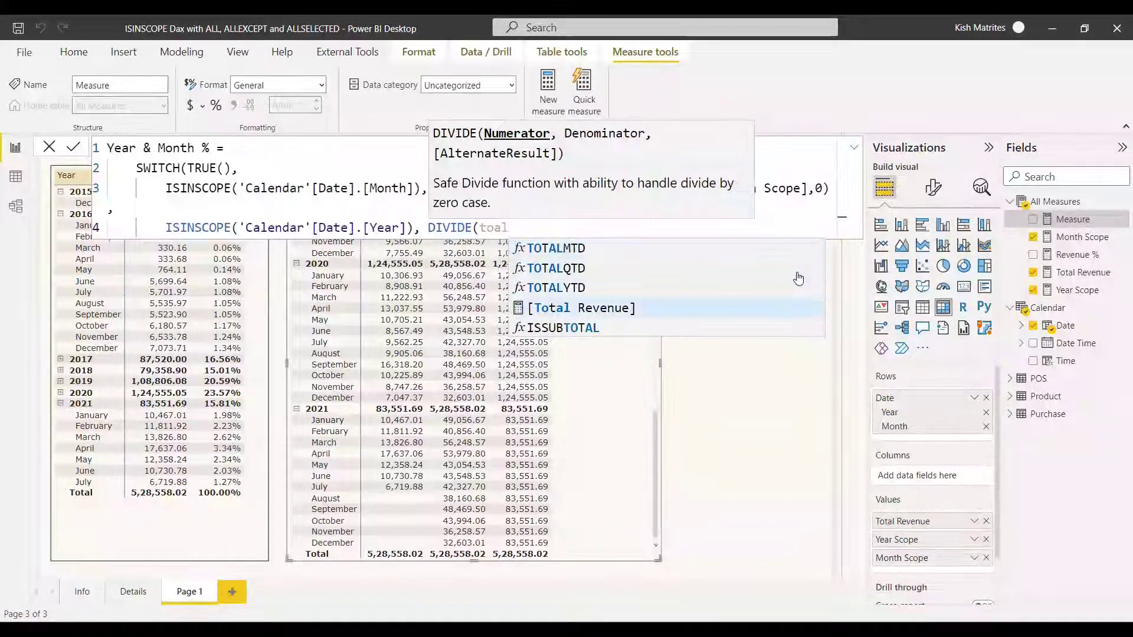
{"action": "key", "text": "Tab"}
{"action": "type", "text": ", "}
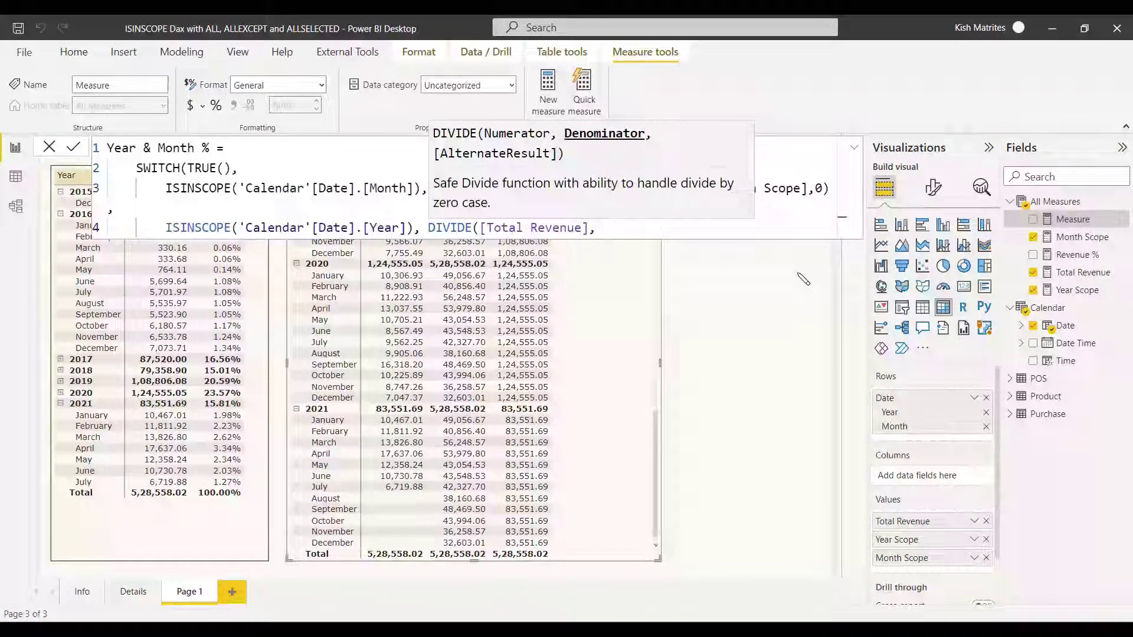
Step: Complete the year DIVIDE with [Year Scope] as denominator and alternate result 0, then commit the measure and close the formula editor
{"action": "type", "text": "Yearsc"}
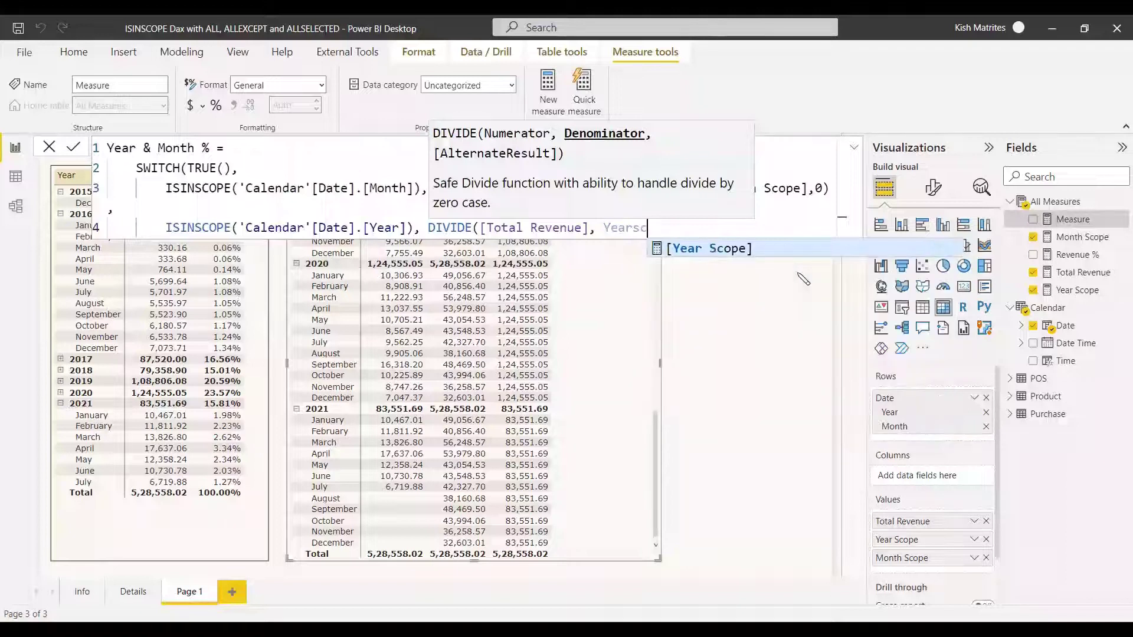
{"action": "key", "text": "Tab"}
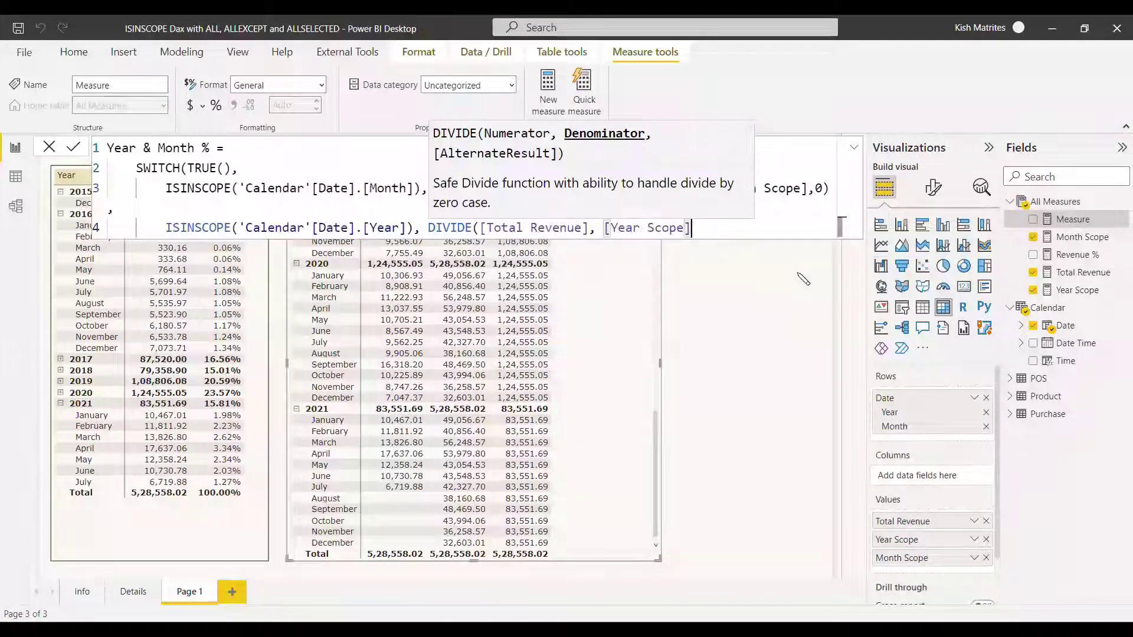
{"action": "type", "text": ", 0)"}
{"action": "type", "text": ")"}
{"action": "key", "text": "Return"}
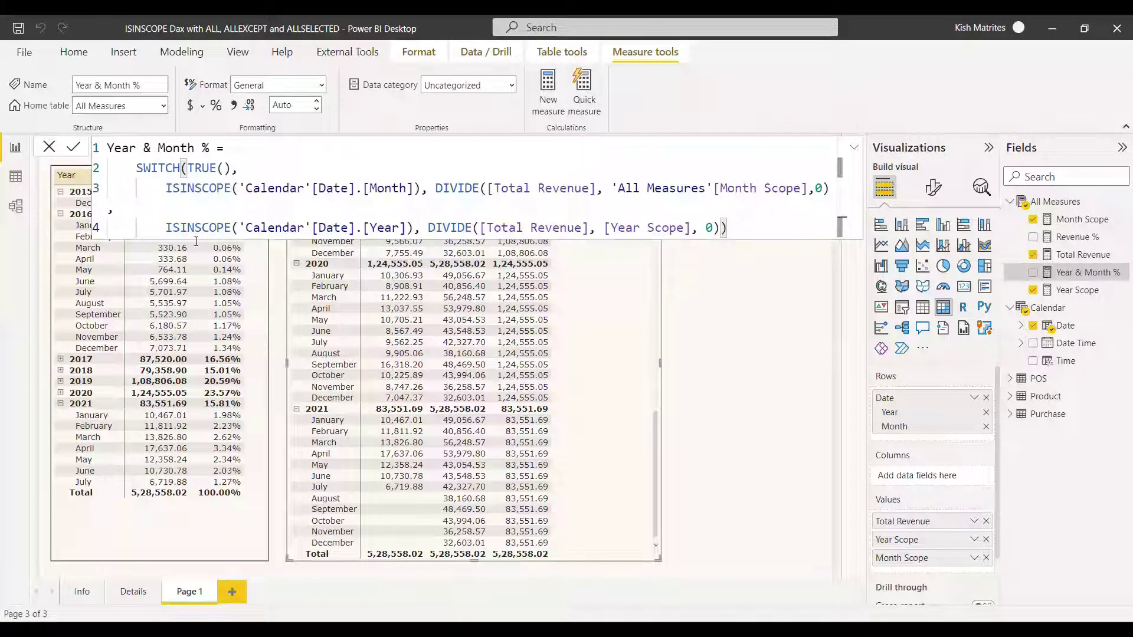
{"action": "left_click", "coordinate": [49, 147]}
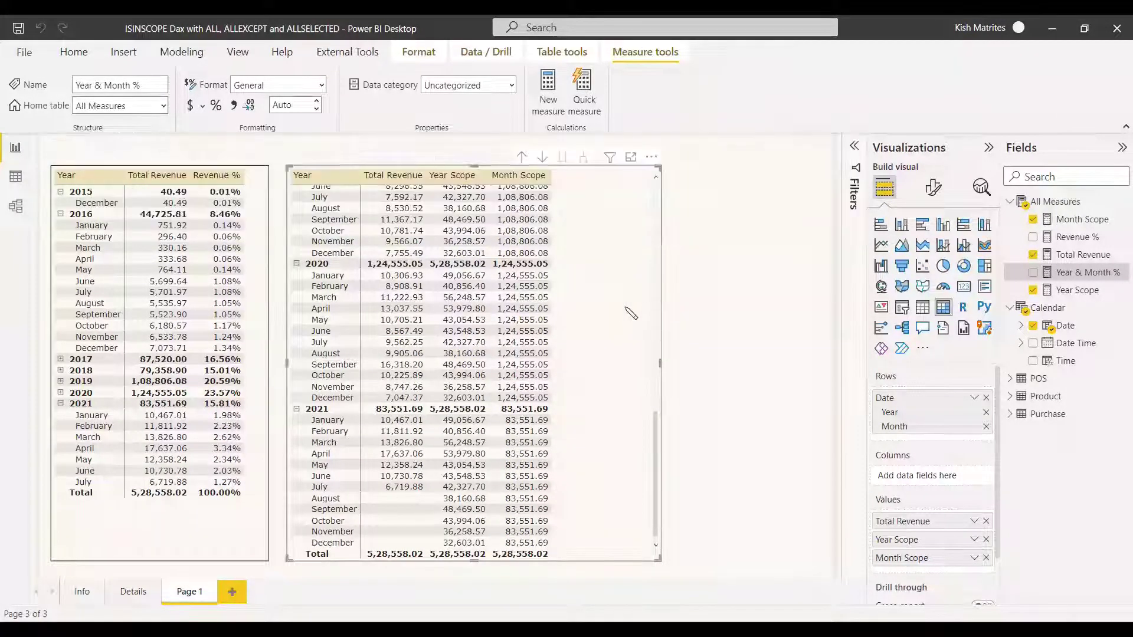
Step: Add Year & Month % to the second matrix's values and remove Year Scope and Month Scope from it
{"action": "left_click", "coordinate": [1032, 272]}
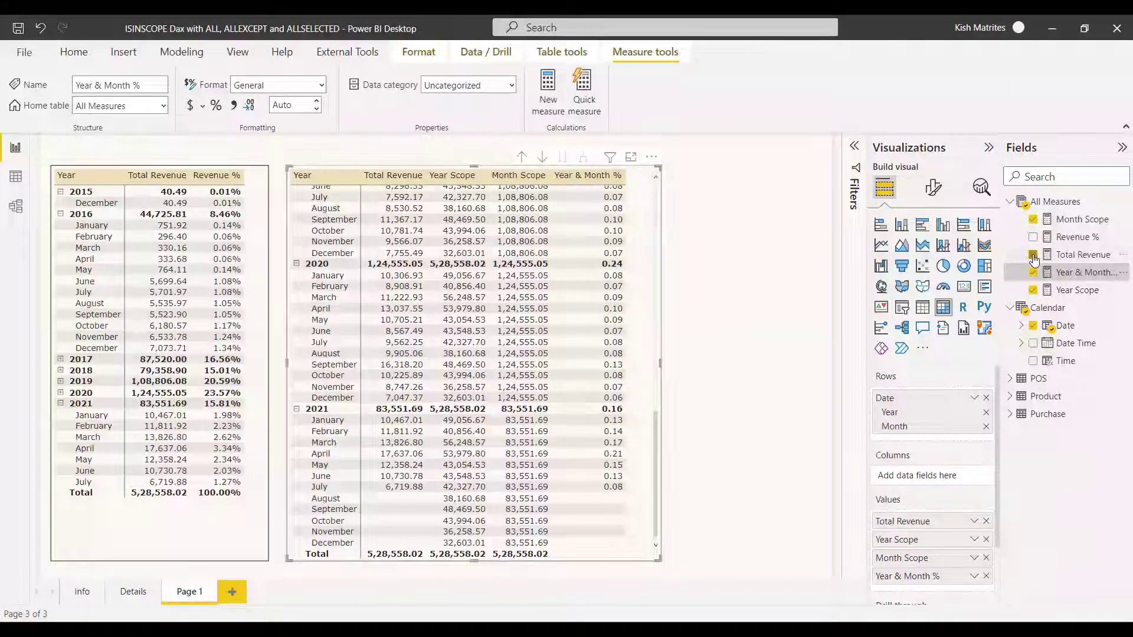
{"action": "left_click", "coordinate": [1033, 289]}
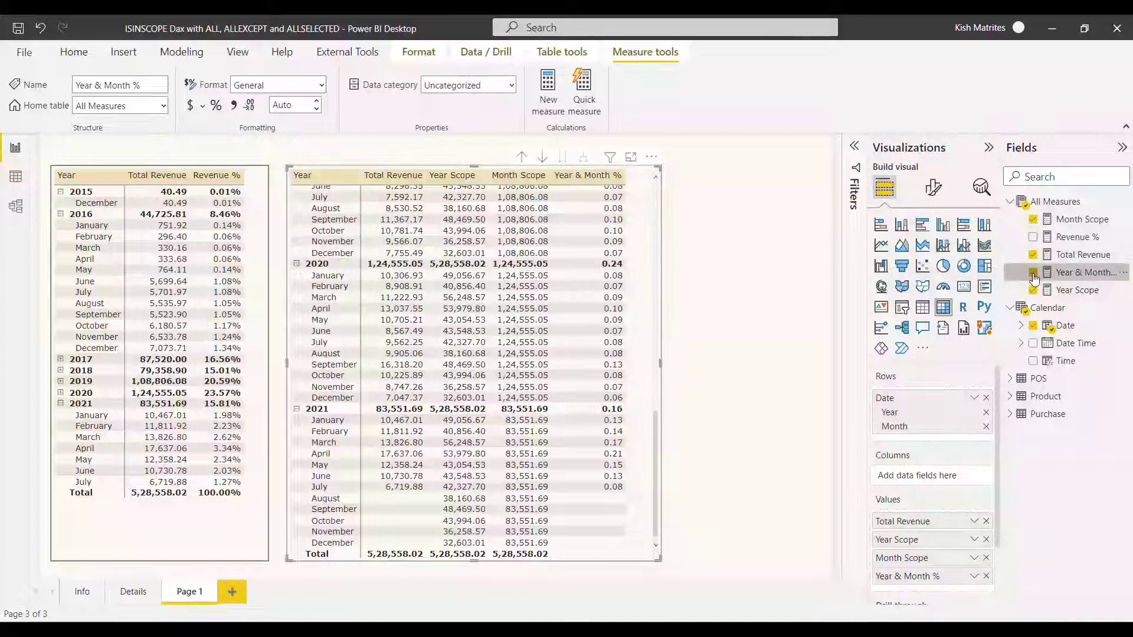
{"action": "left_click", "coordinate": [1033, 220]}
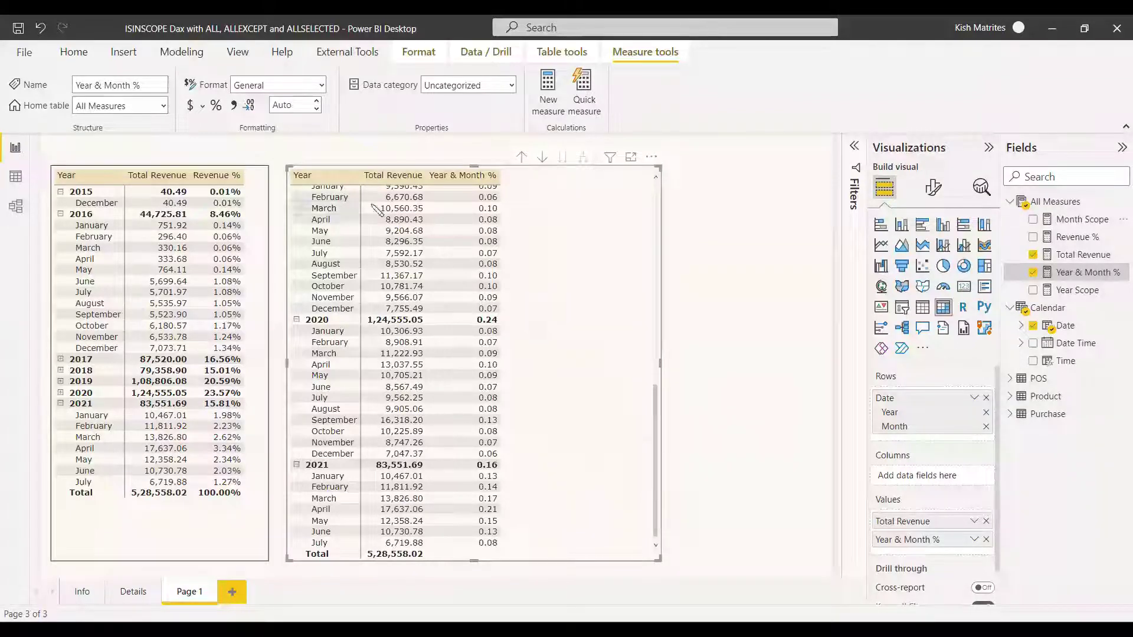
Step: Format the Year & Month % measure as a percentage
{"action": "left_click", "coordinate": [1092, 291]}
{"action": "left_click", "coordinate": [1084, 272]}
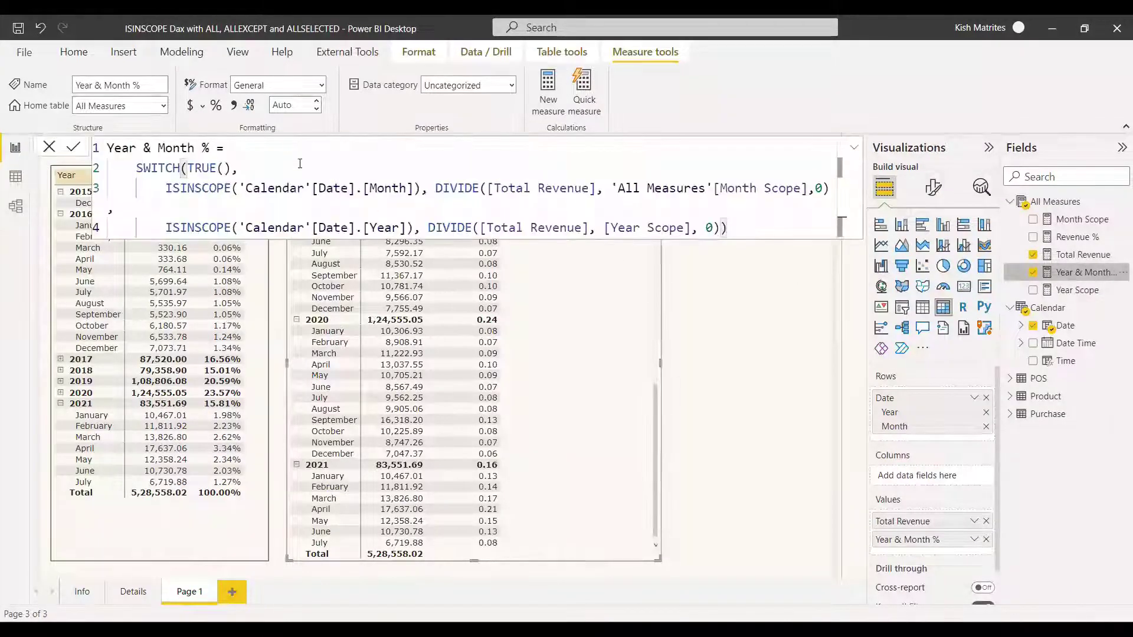
{"action": "left_click", "coordinate": [216, 105]}
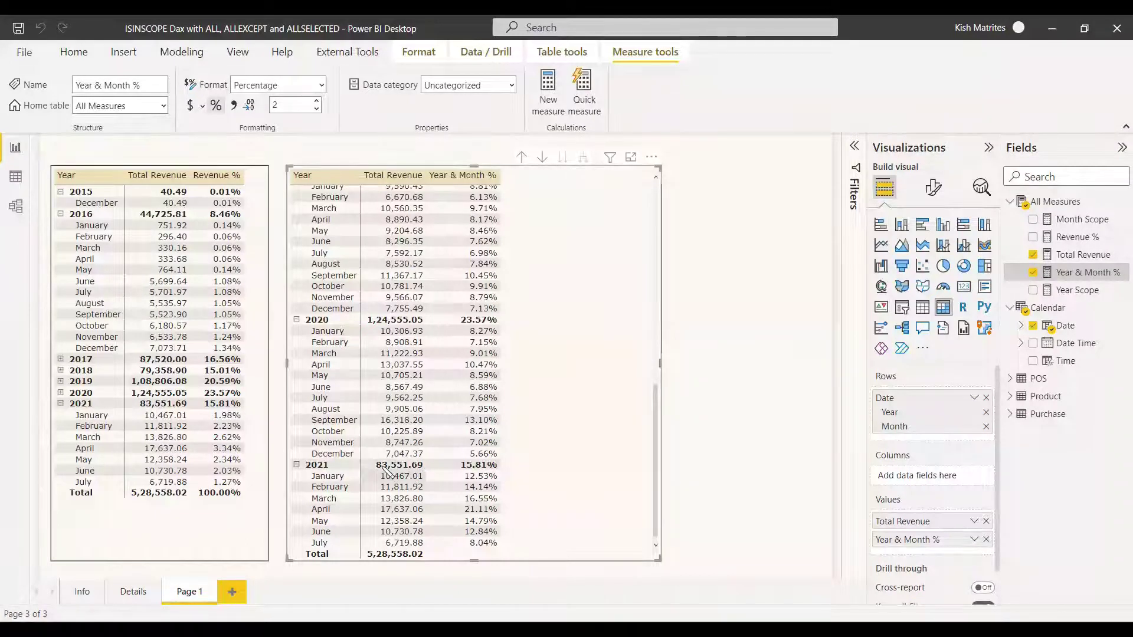
Step: Narrow the second matrix so its frame sits closer to the Year & Month % column
{"action": "mouse_move", "coordinate": [487, 470]}
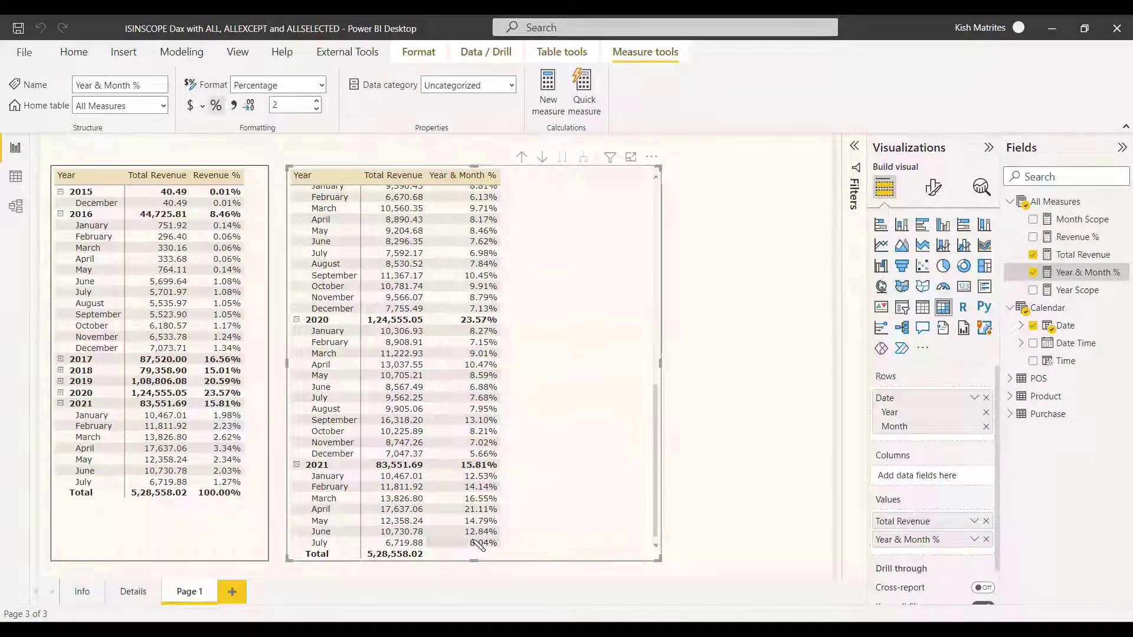
{"action": "left_click_drag", "start_coordinate": [656, 425], "coordinate": [656, 224]}
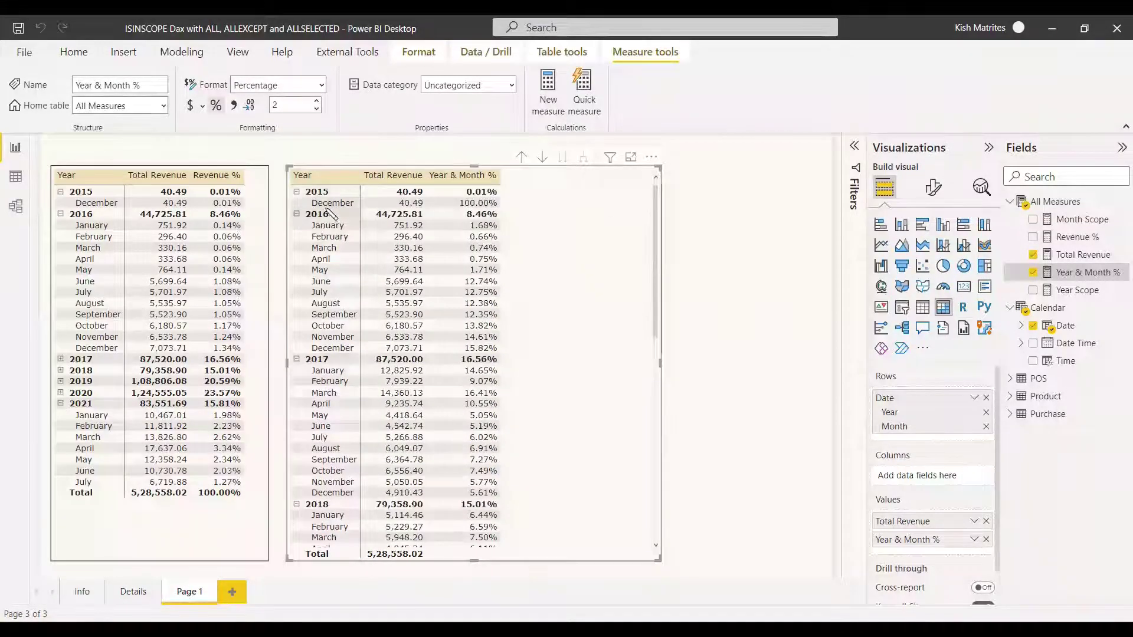
{"action": "scroll", "coordinate": [429, 214], "scroll_direction": "down", "scroll_amount": 10}
{"action": "scroll", "coordinate": [430, 210], "scroll_direction": "up", "scroll_amount": 10}
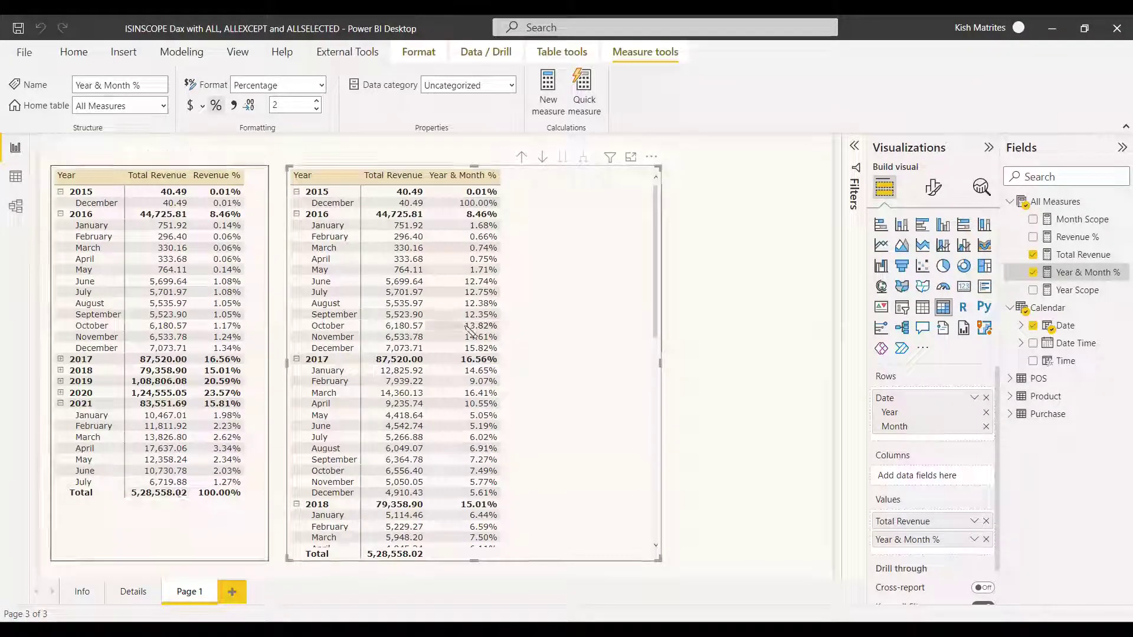
{"action": "left_click_drag", "start_coordinate": [659, 363], "coordinate": [551, 363]}
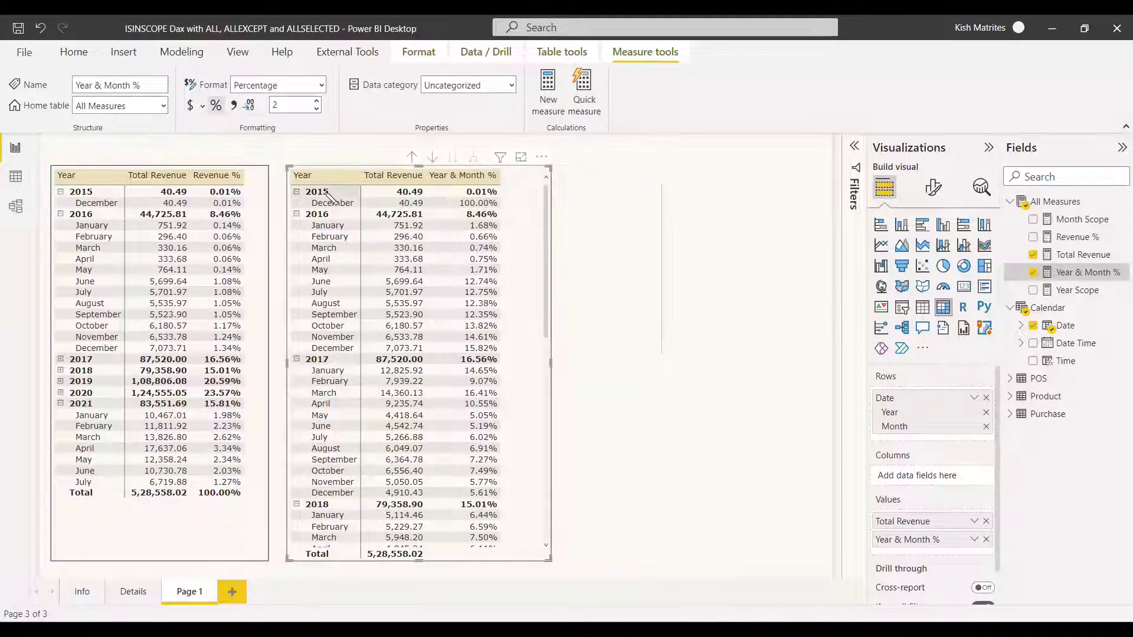